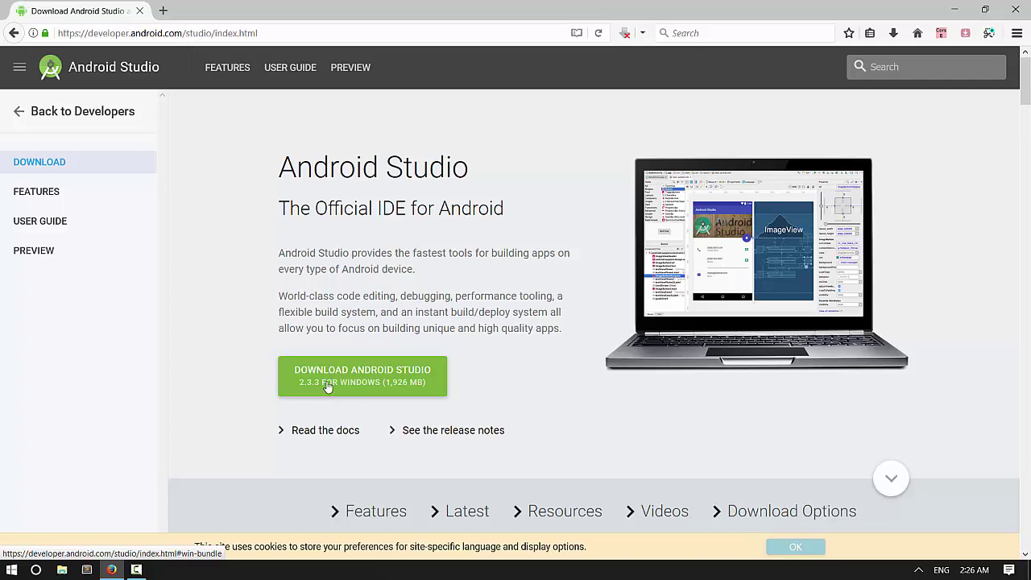
- Download Android Studio 2.3.3 for Windows, agreeing to the terms and conditions and saving the installer file
click(367, 386)
click(395, 380)
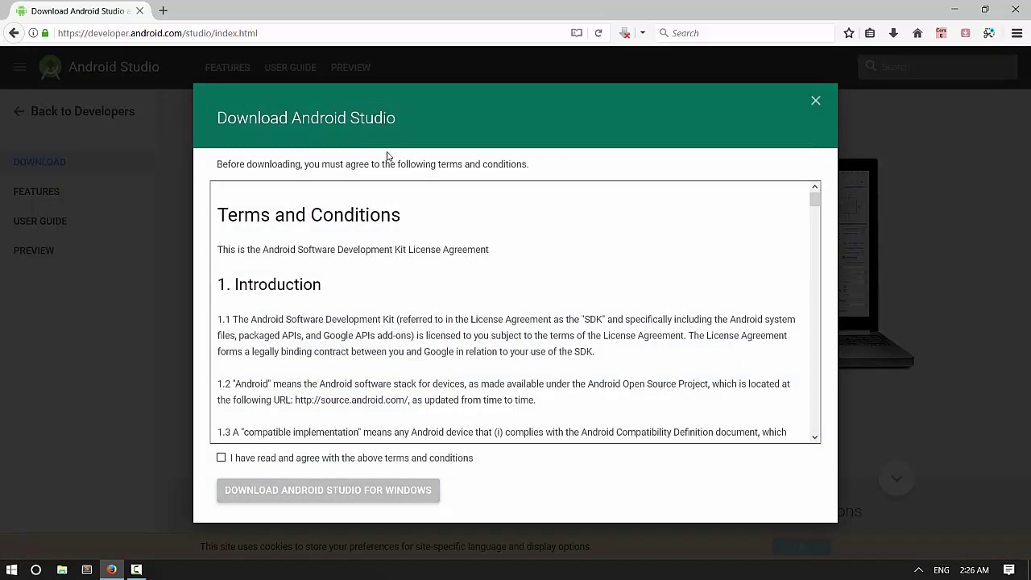
click(222, 457)
click(222, 457)
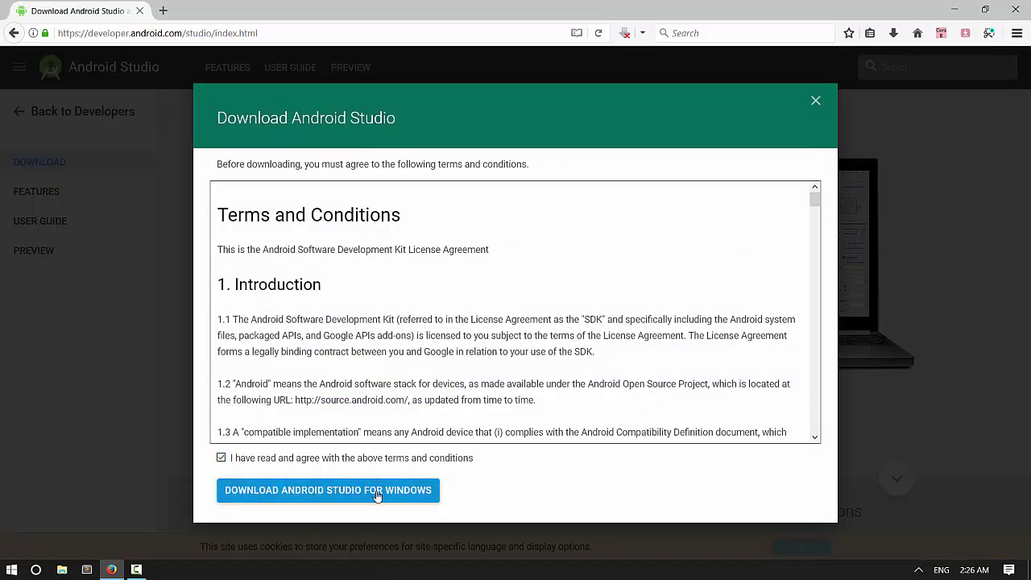
click(415, 489)
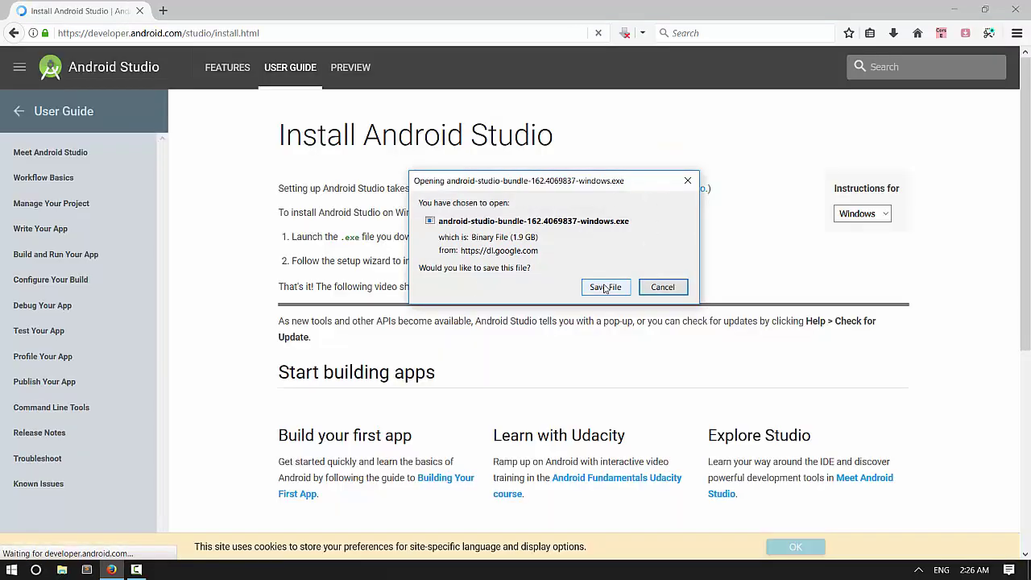
click(606, 287)
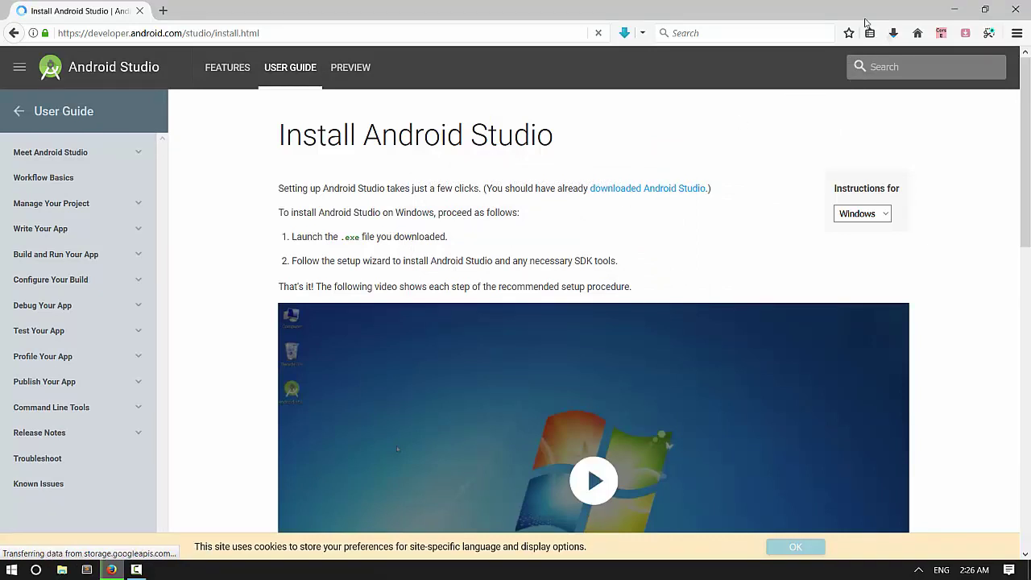
- Check the installer's download progress and open the Downloads folder in File Explorer
click(893, 33)
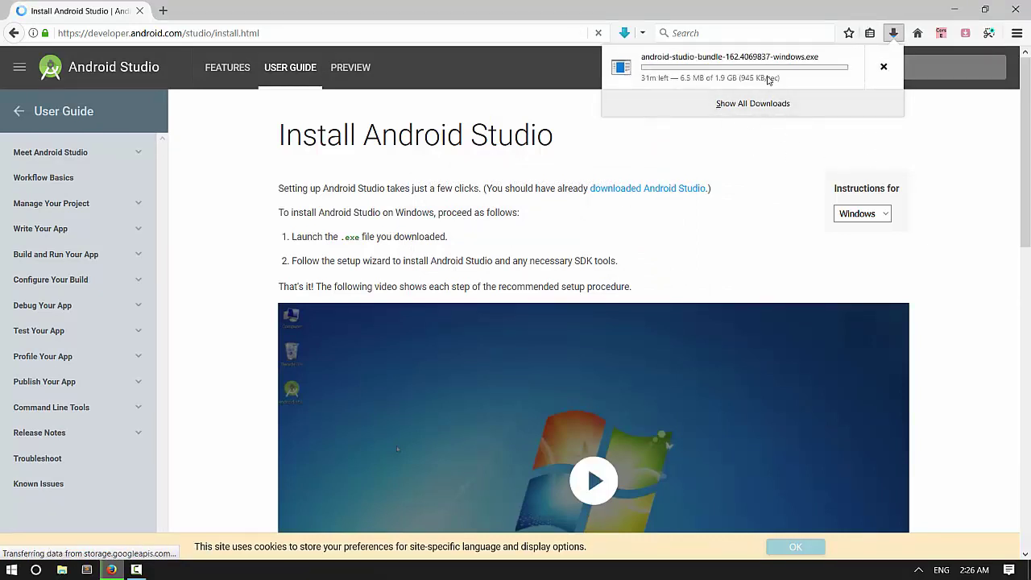
click(384, 446)
key(super+e)
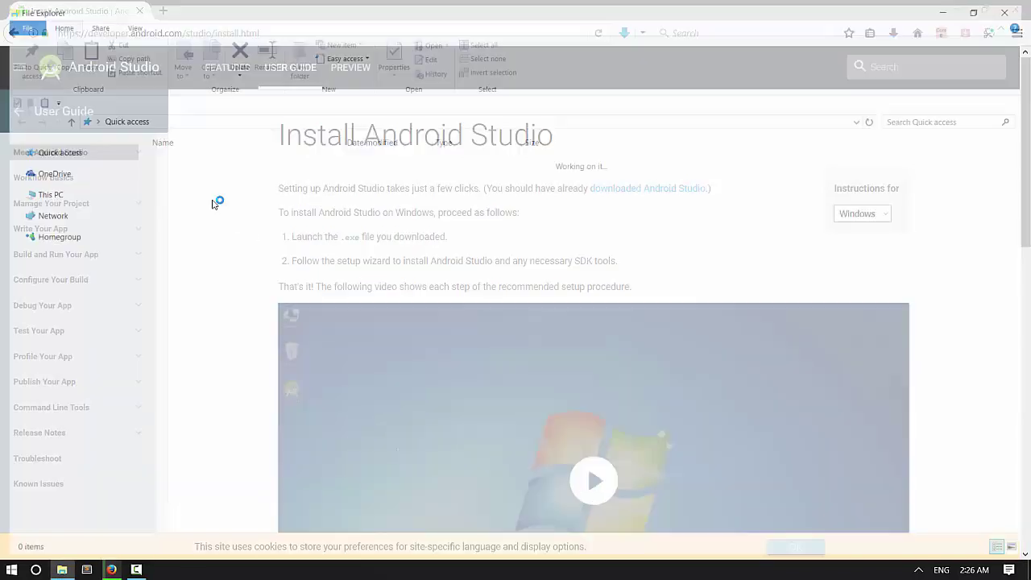
click(81, 204)
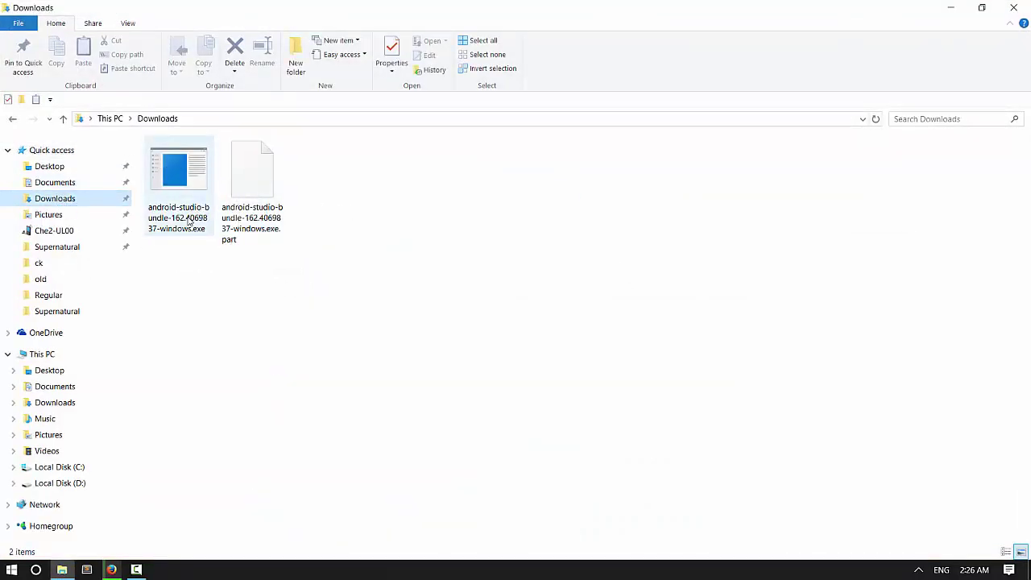
click(117, 573)
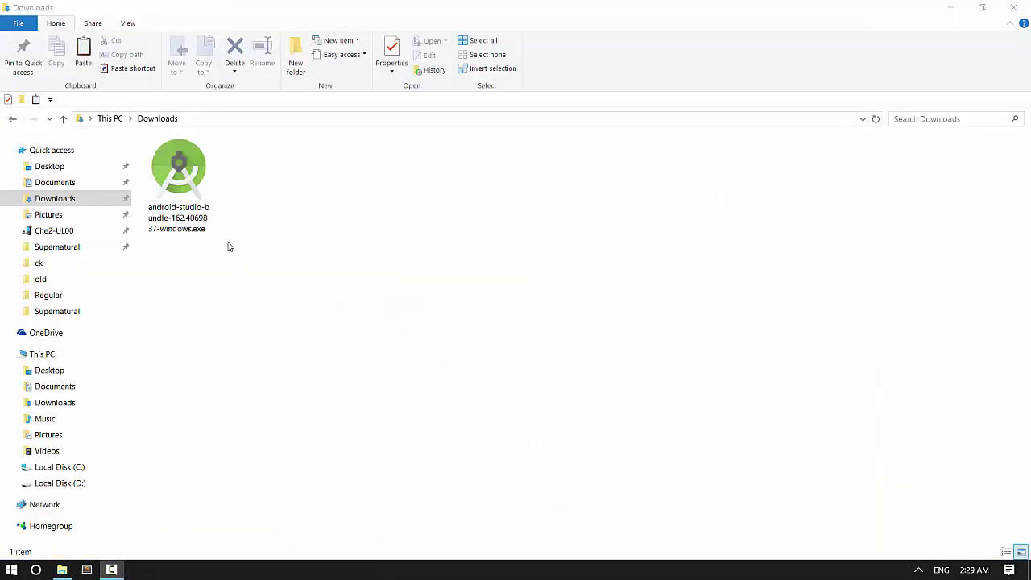
- Run the android-studio-bundle-162.4069837-windows.exe installer and allow it to make changes to the device
click(182, 196)
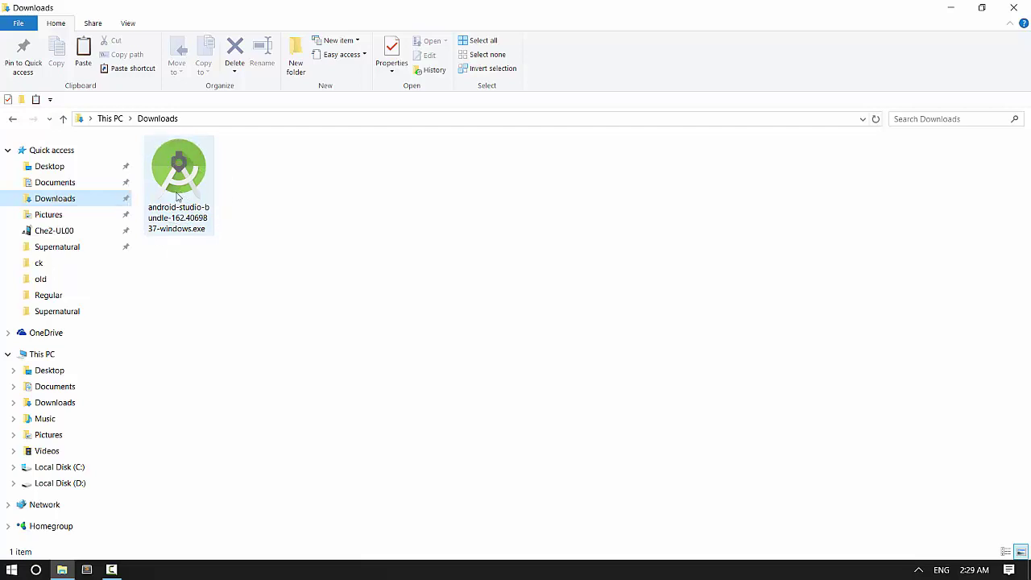
double_click(179, 197)
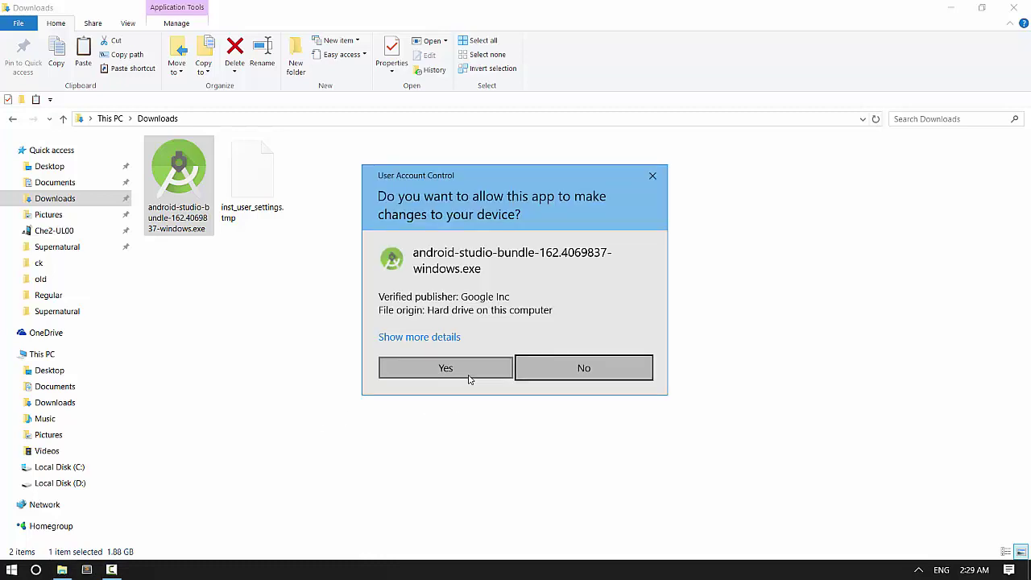
click(469, 376)
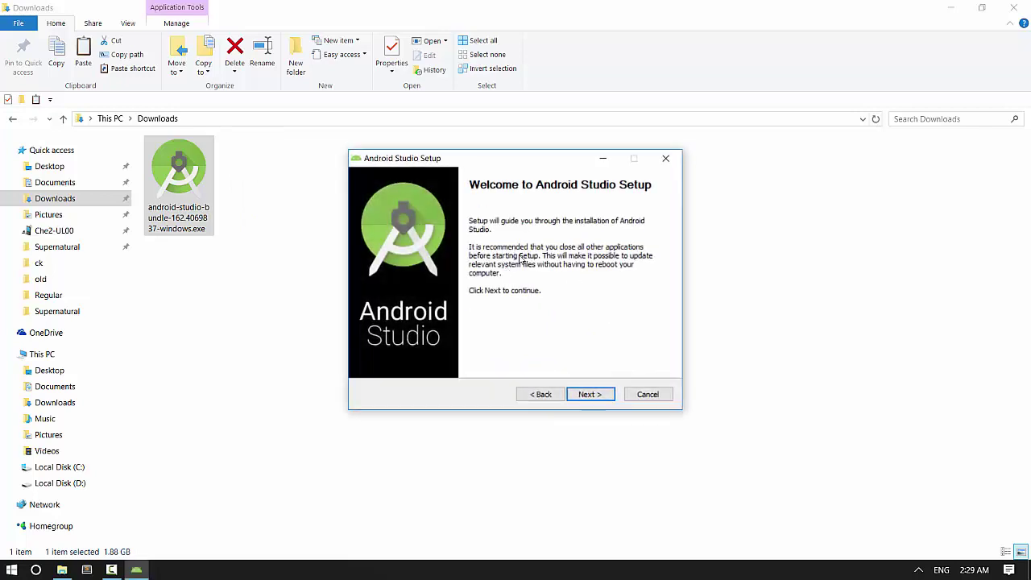
- Proceed through setup with the Android SDK and Android Virtual Device components included, and accept the license agreement
mouse_move(537, 162)
mouse_down()
mouse_move(551, 160)
mouse_move(533, 168)
mouse_up()
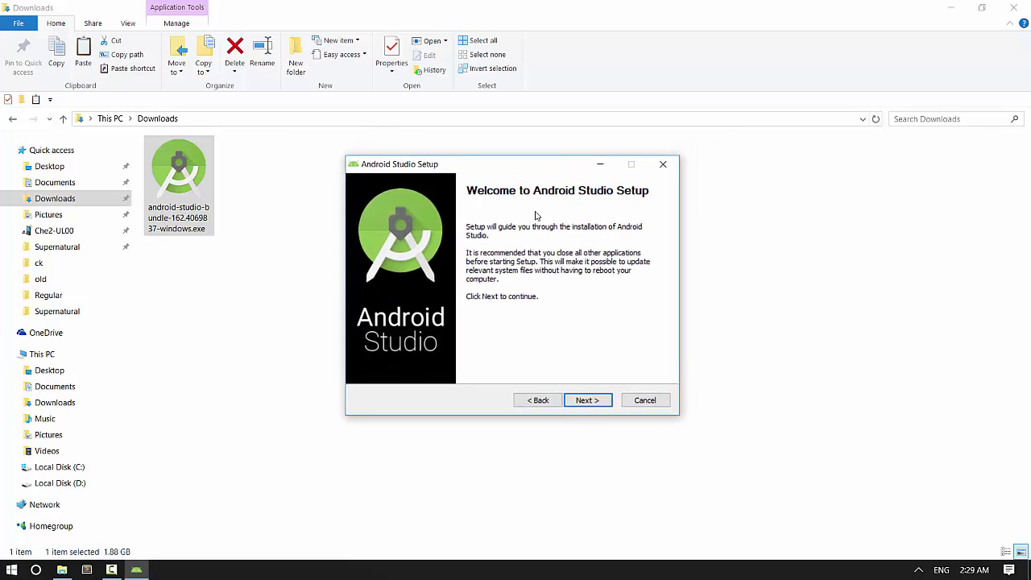
click(588, 400)
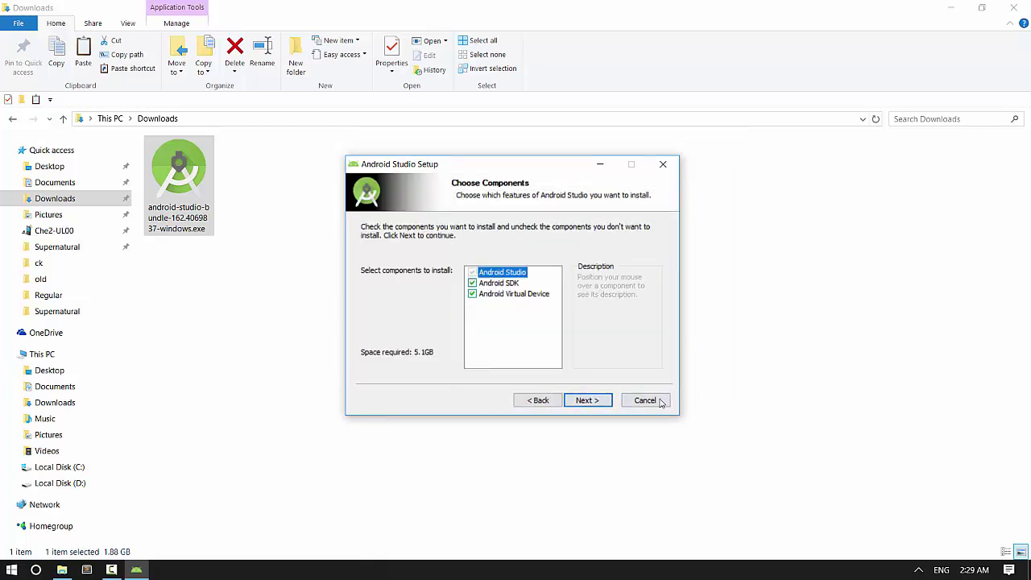
mouse_move(475, 287)
click(588, 400)
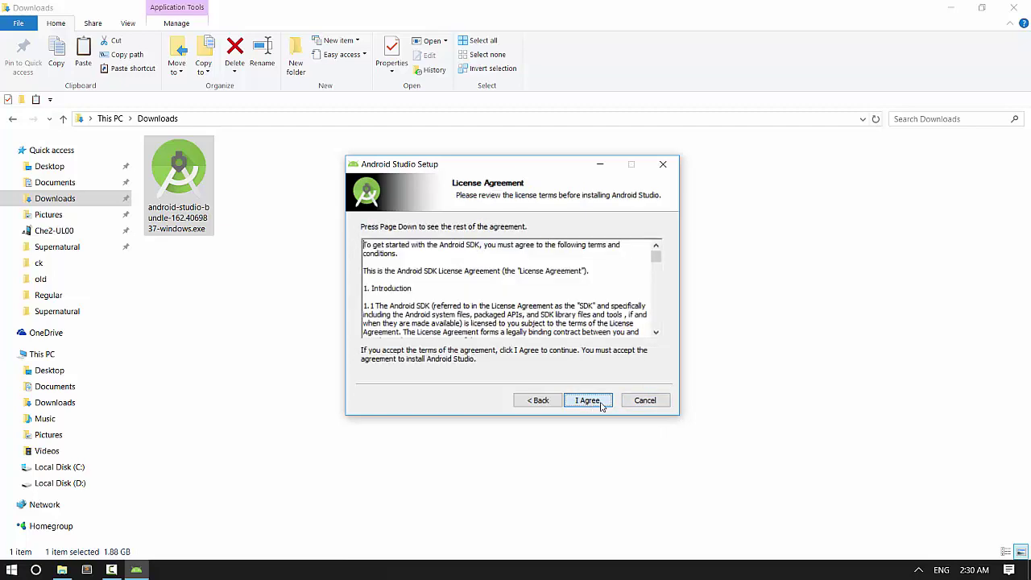
click(540, 401)
mouse_move(512, 298)
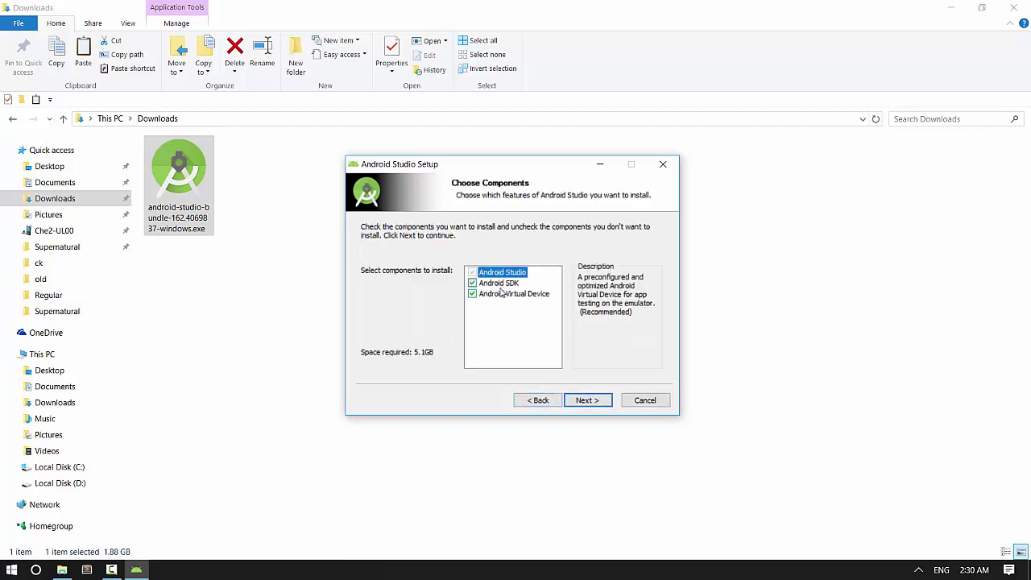
mouse_move(500, 278)
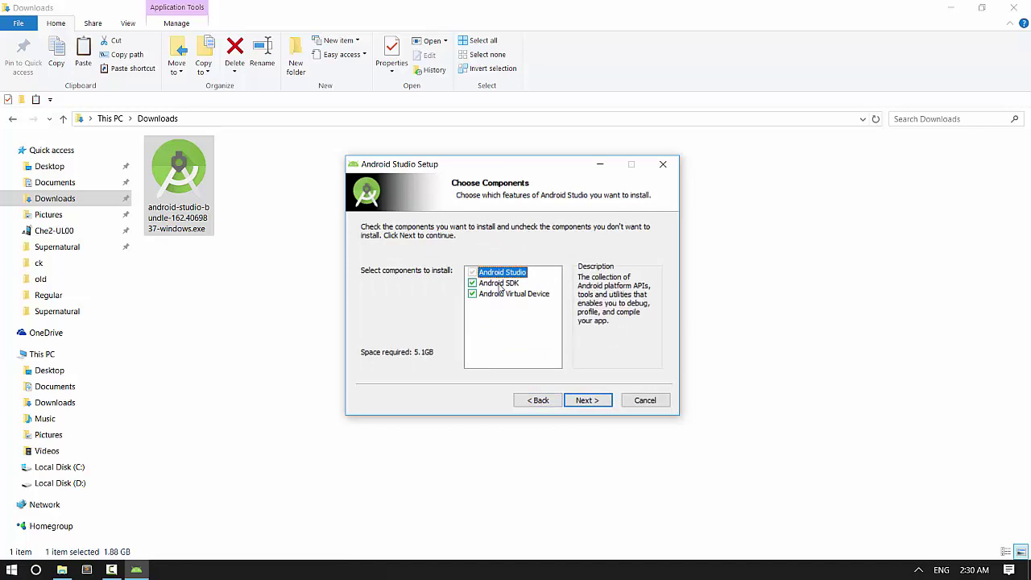
click(589, 401)
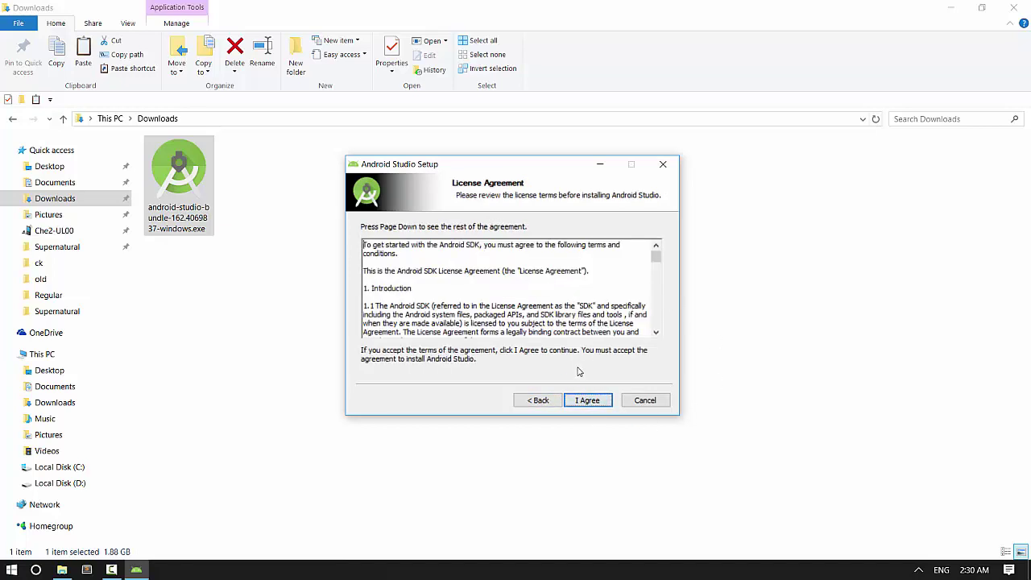
click(587, 401)
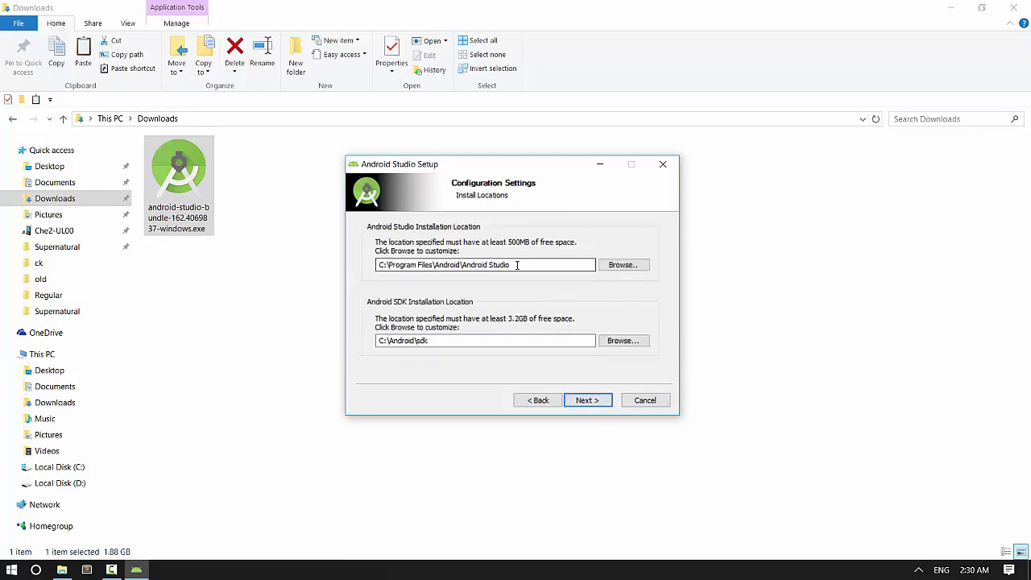
drag(524, 266, 463, 266)
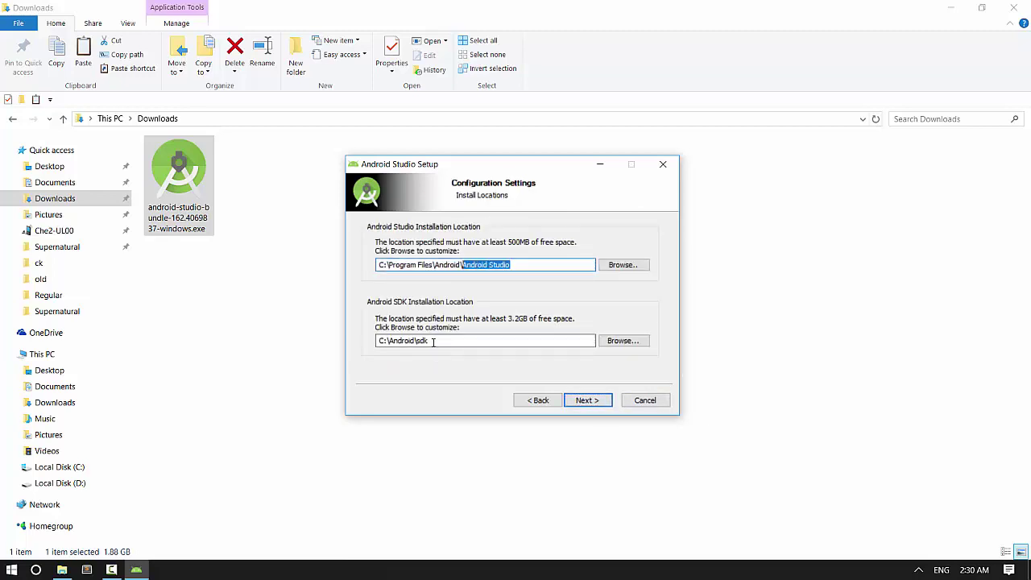
drag(429, 341, 423, 341)
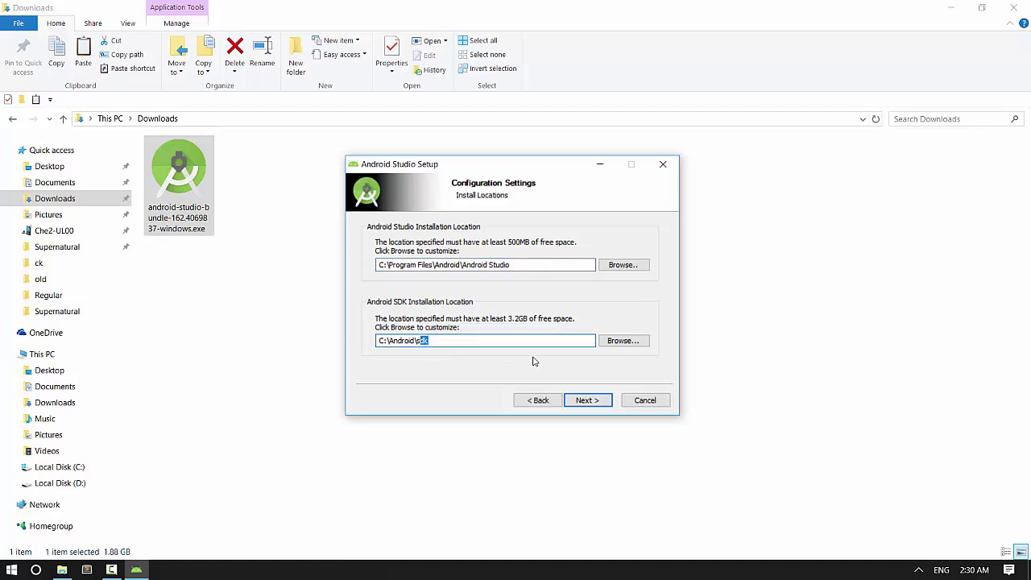
drag(547, 167, 566, 164)
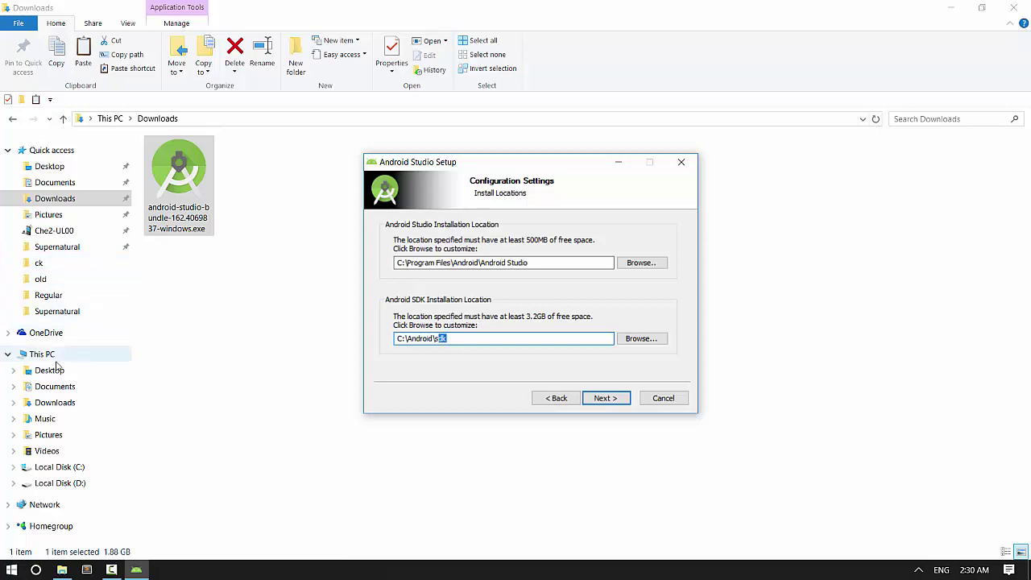
- Create a new folder at the root of Local Disk (D:)
click(42, 354)
click(417, 271)
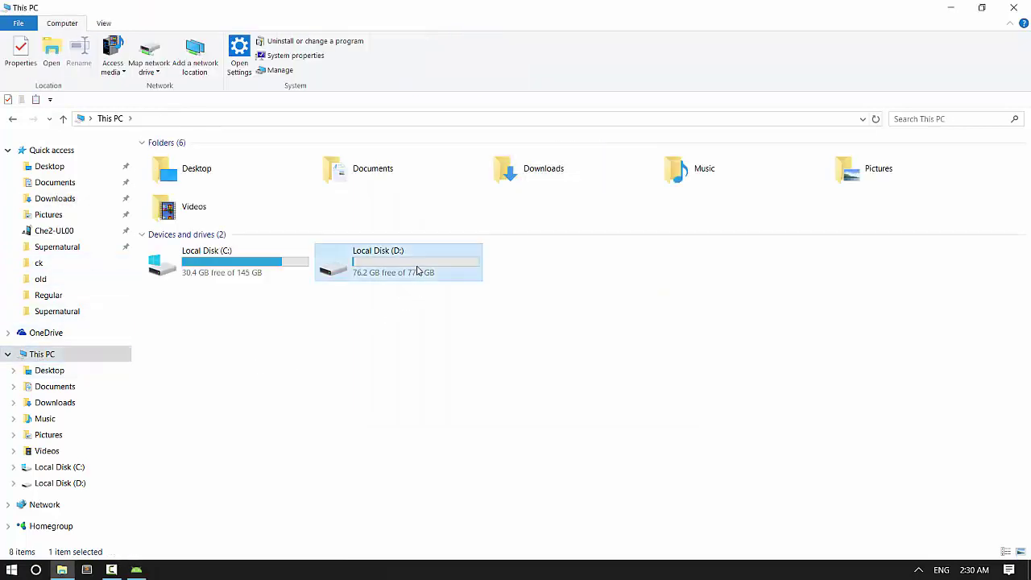
double_click(417, 270)
click(290, 68)
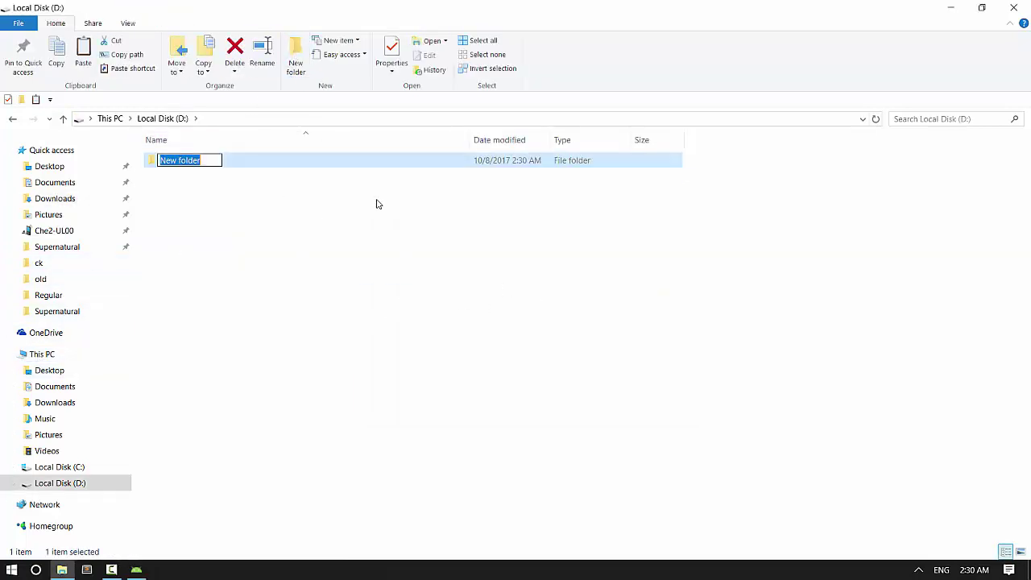
text(and)
key(BackSpace)
key(BackSpace)
key(BackSpace)
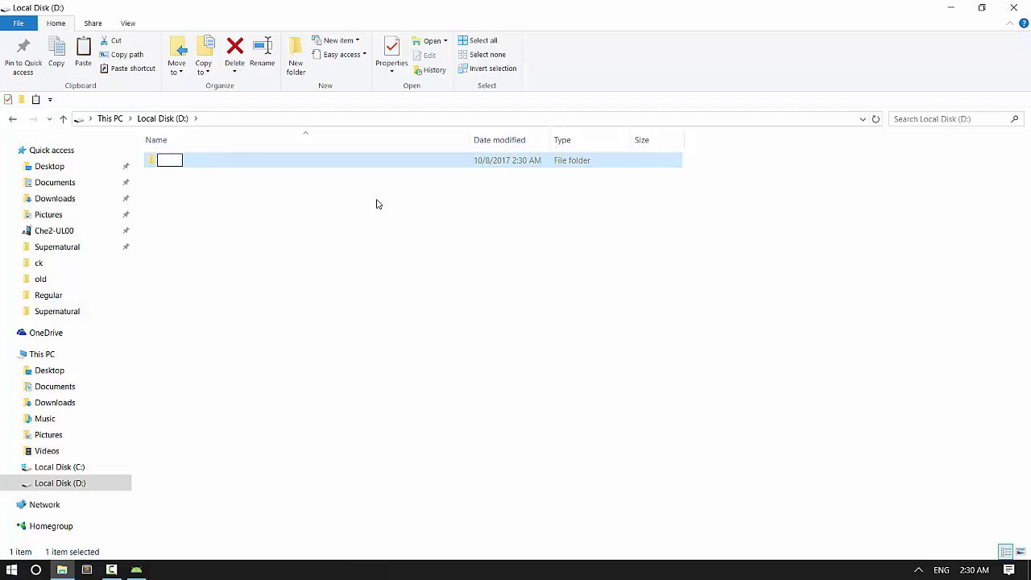
text(a)
key(BackSpace)
text(android)
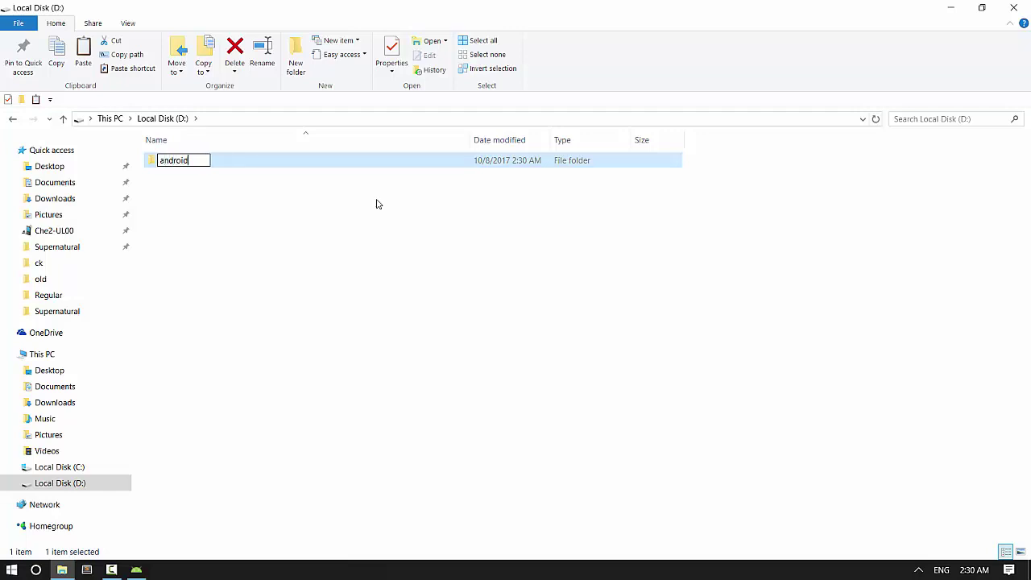
key(BackSpace)
key(BackSpace)
key(BackSpace)
key(BackSpace)
key(BackSpace)
key(BackSpace)
key(BackSpace)
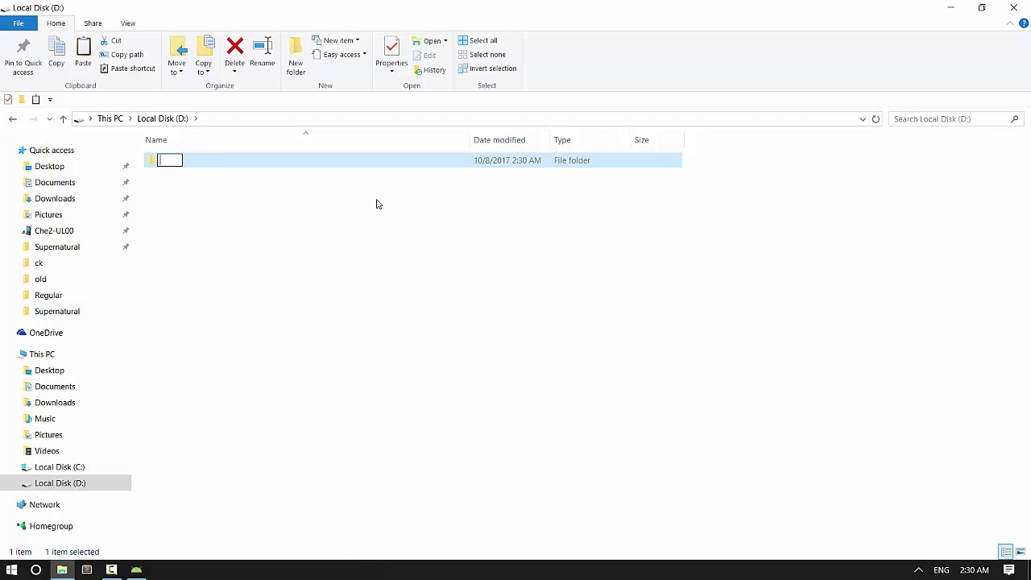
- Name the new folder on Local Disk (D:) android and open it
text(android)
key(Return)
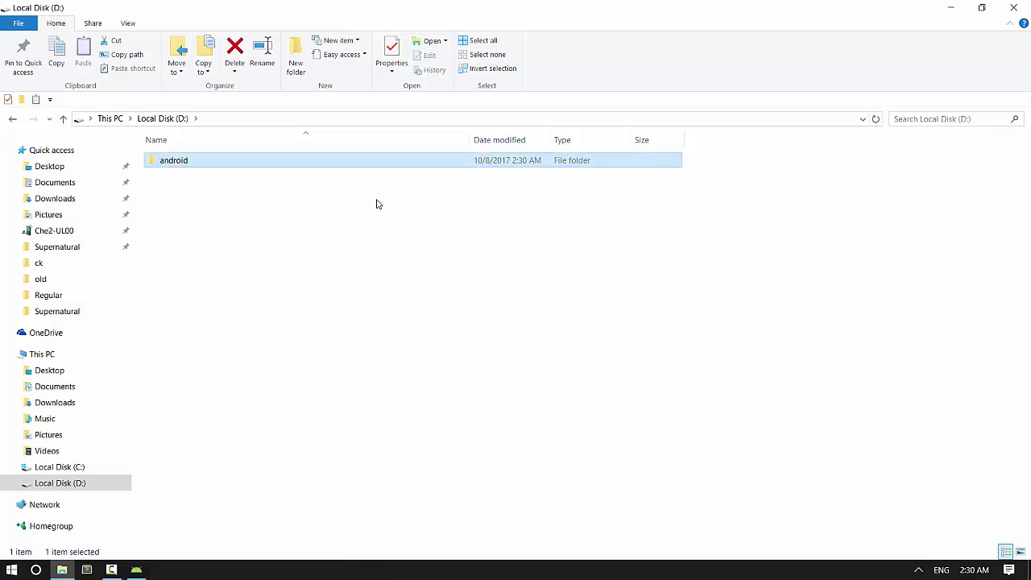
key(Return)
- Create two folders named studio and sdk inside the android folder
click(306, 55)
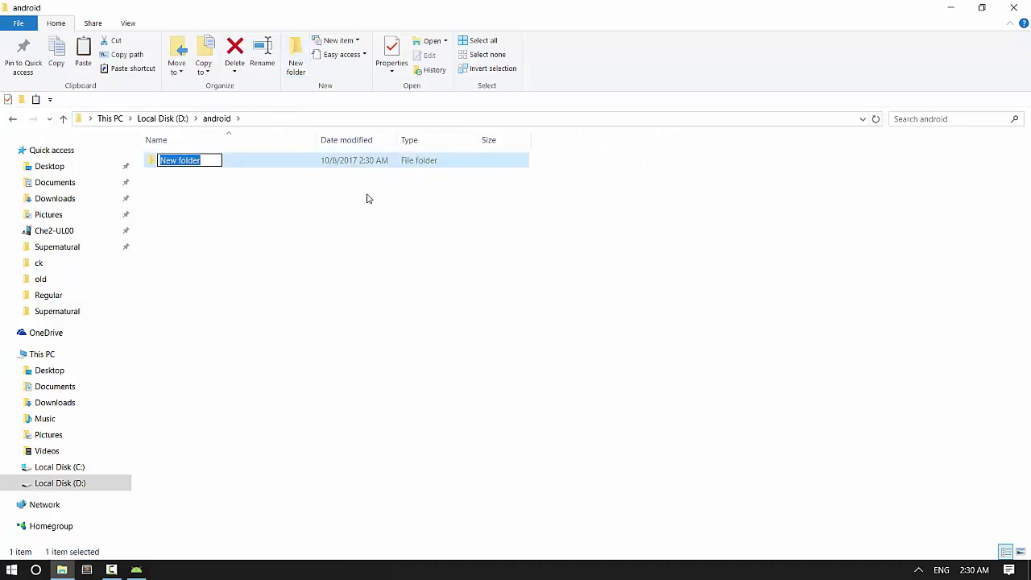
text(studio)
key(Return)
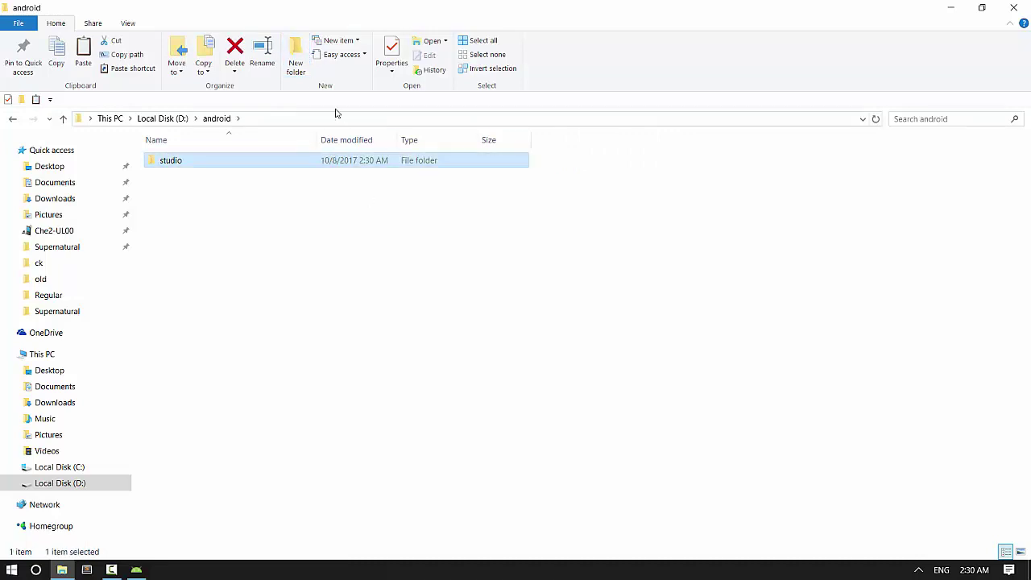
click(300, 46)
text(sdk)
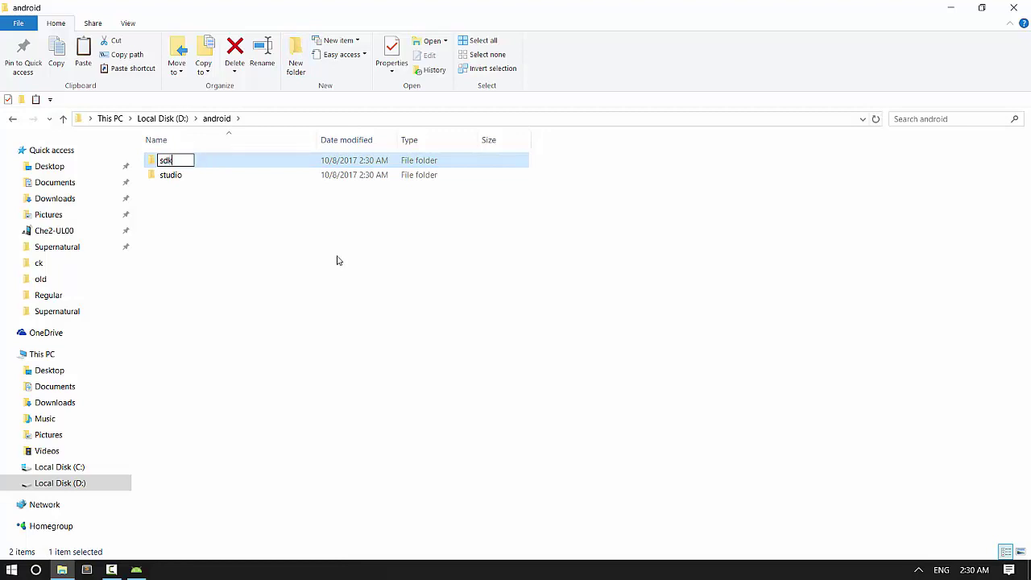
key(Return)
- Refresh Local Disk (D:) and reopen the android folder to check its sdk and studio folders
click(64, 118)
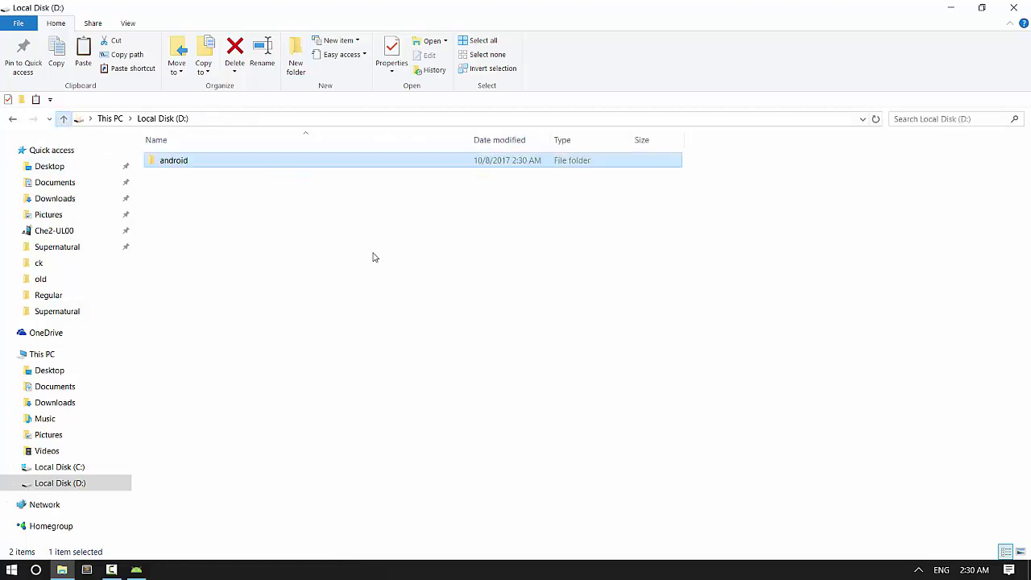
right_click(269, 254)
click(201, 309)
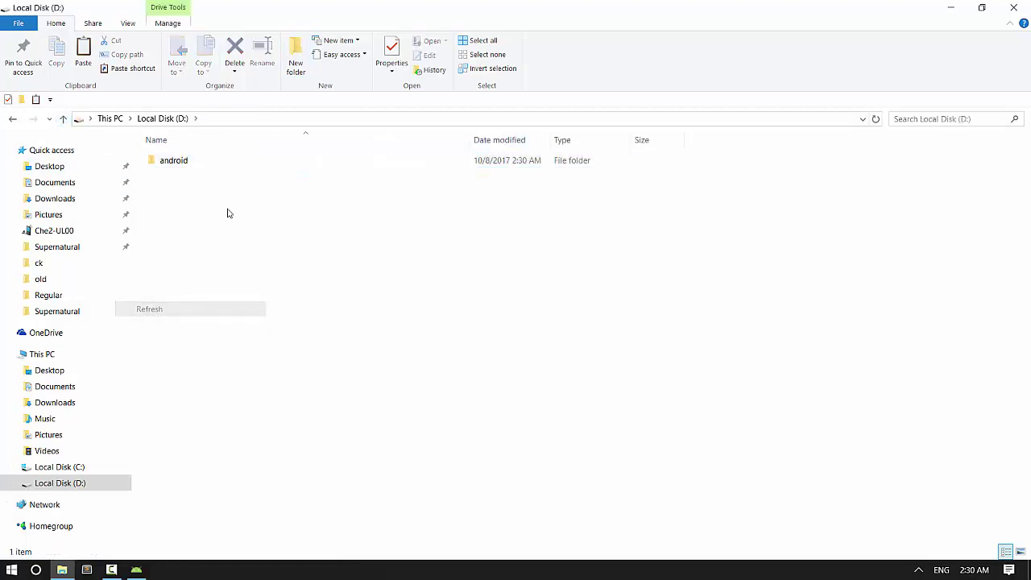
double_click(200, 165)
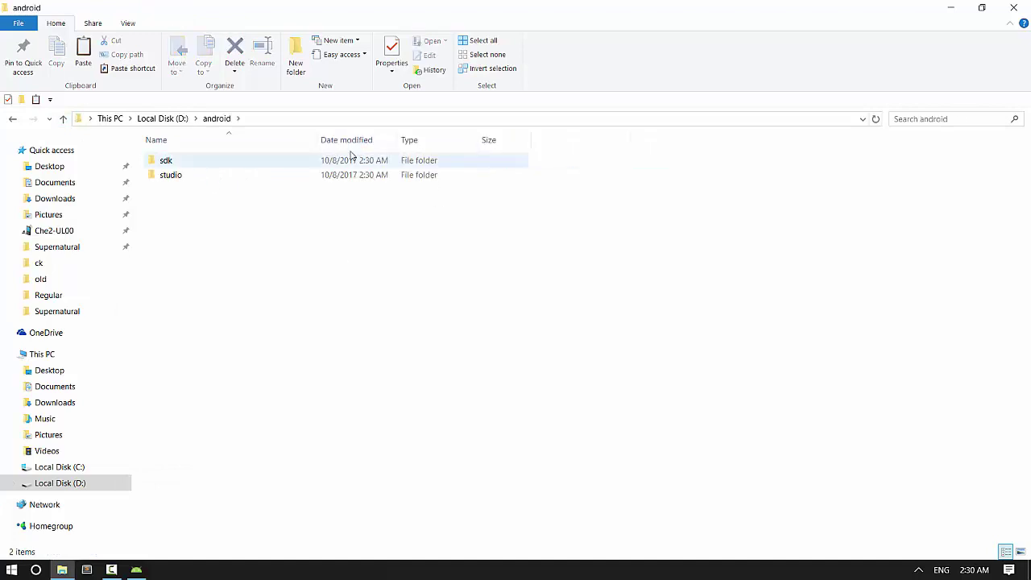
click(194, 165)
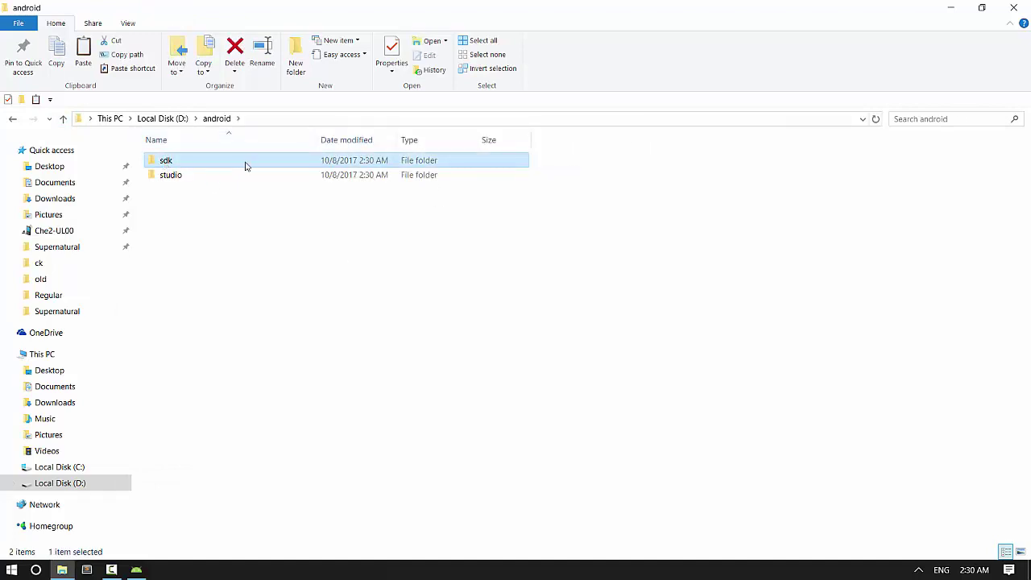
click(166, 176)
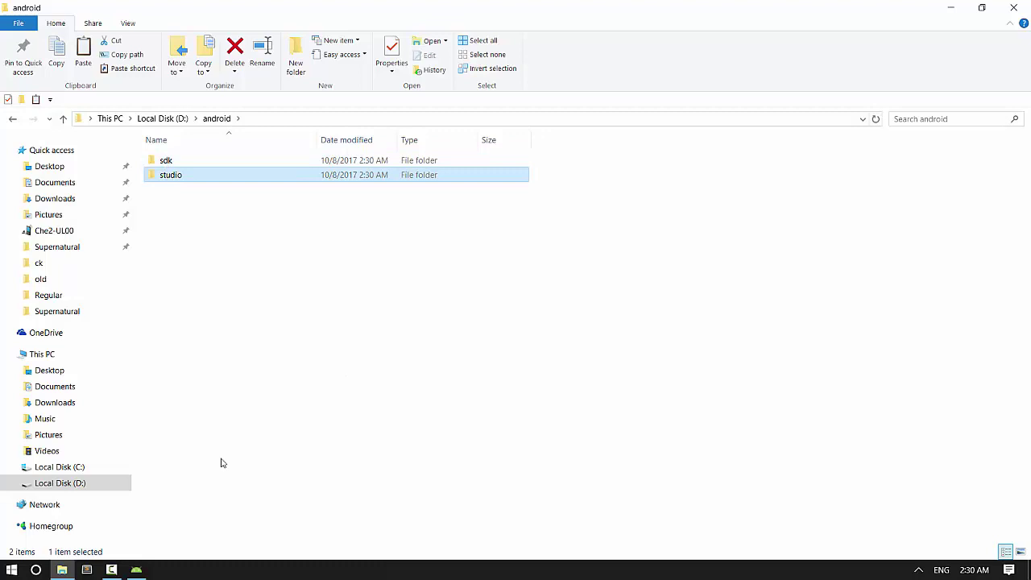
- Switch to Android Studio Setup and set the Android Studio installation location to D:\android\studio
click(136, 570)
drag(512, 169, 484, 178)
drag(507, 270, 453, 270)
click(612, 270)
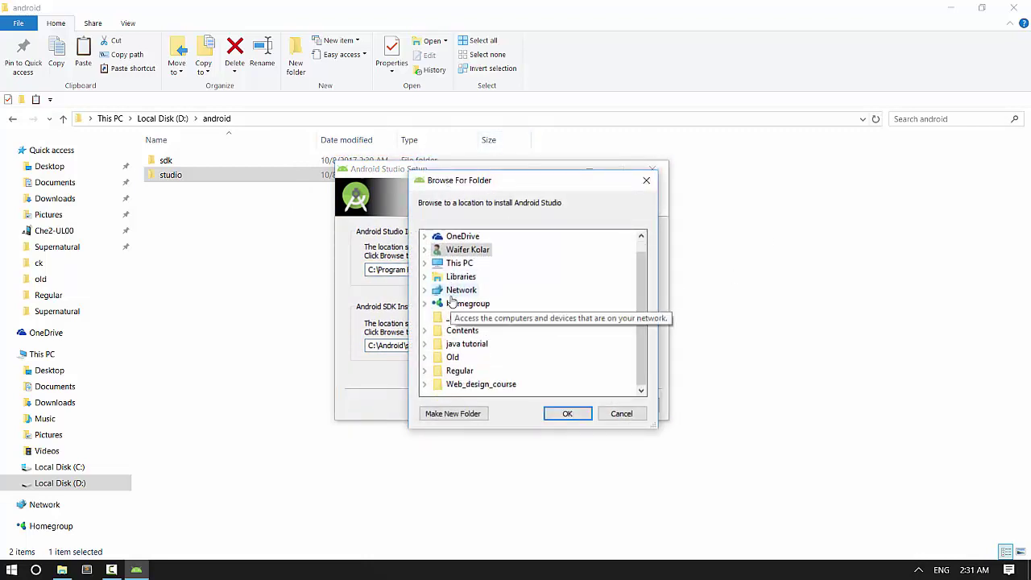
click(425, 263)
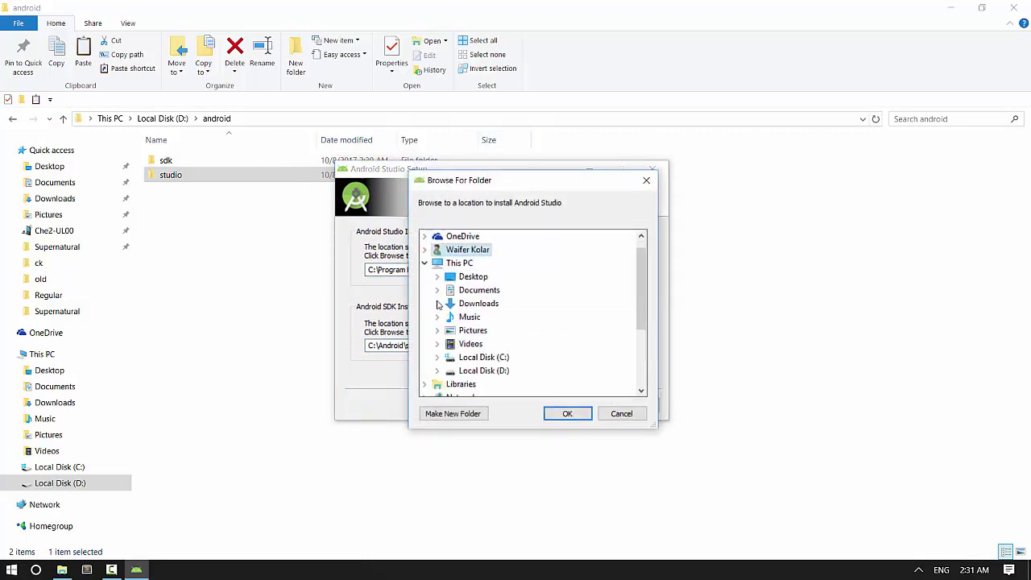
scroll(447, 342, down, 1)
click(438, 330)
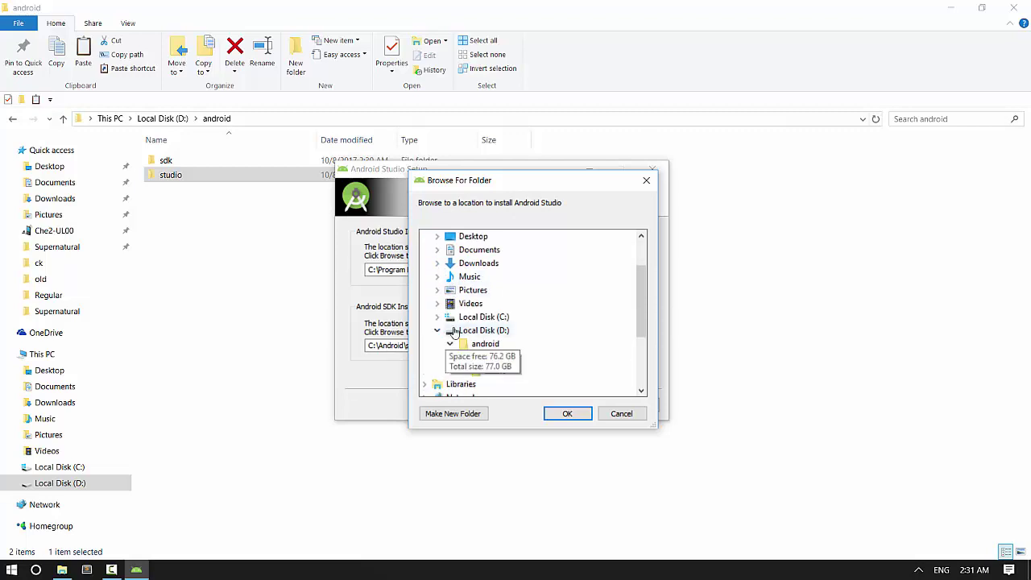
click(449, 344)
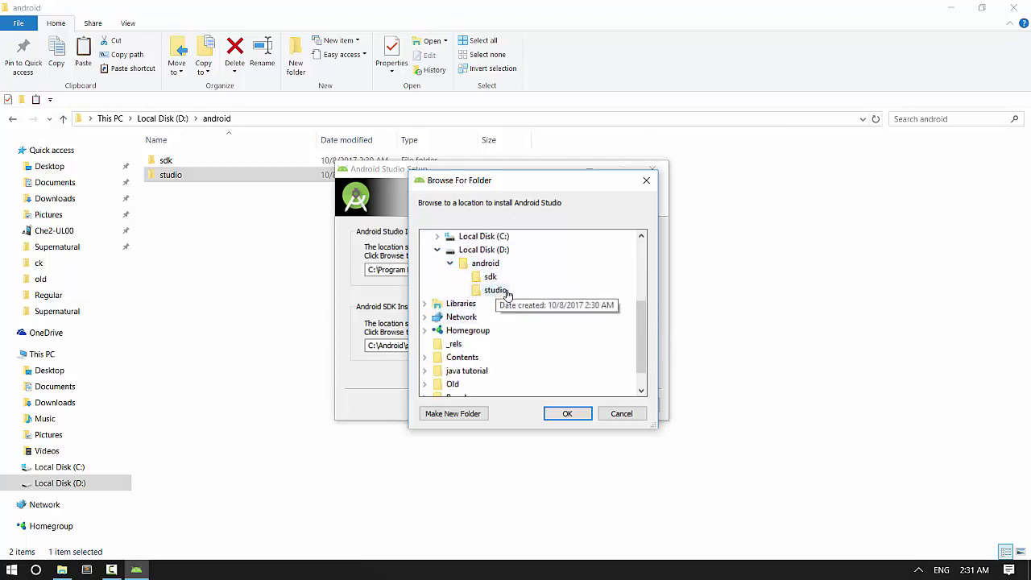
click(493, 290)
click(574, 414)
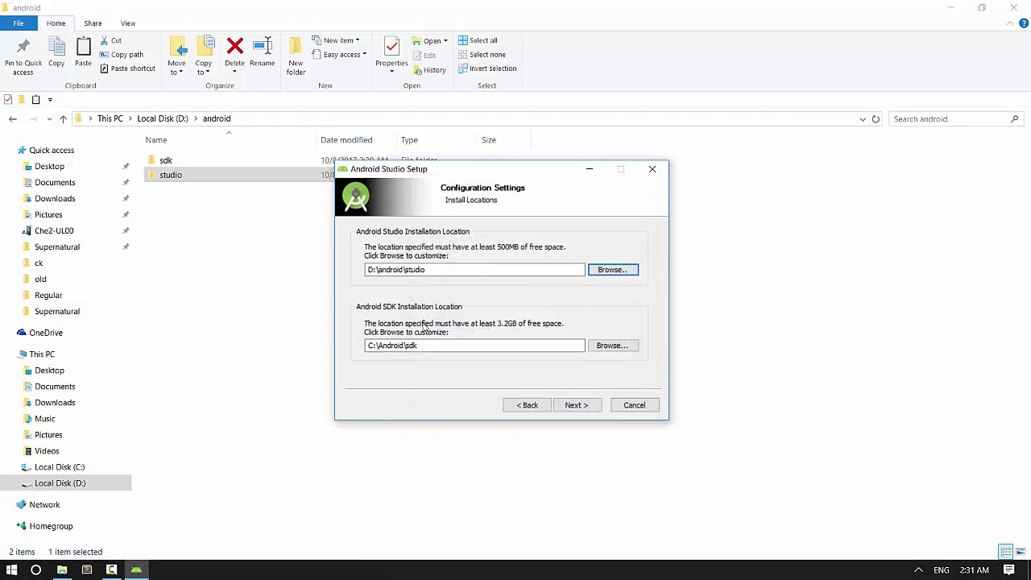
- Set the Android SDK installation location to D:\android\sdk
drag(418, 345, 406, 345)
click(617, 345)
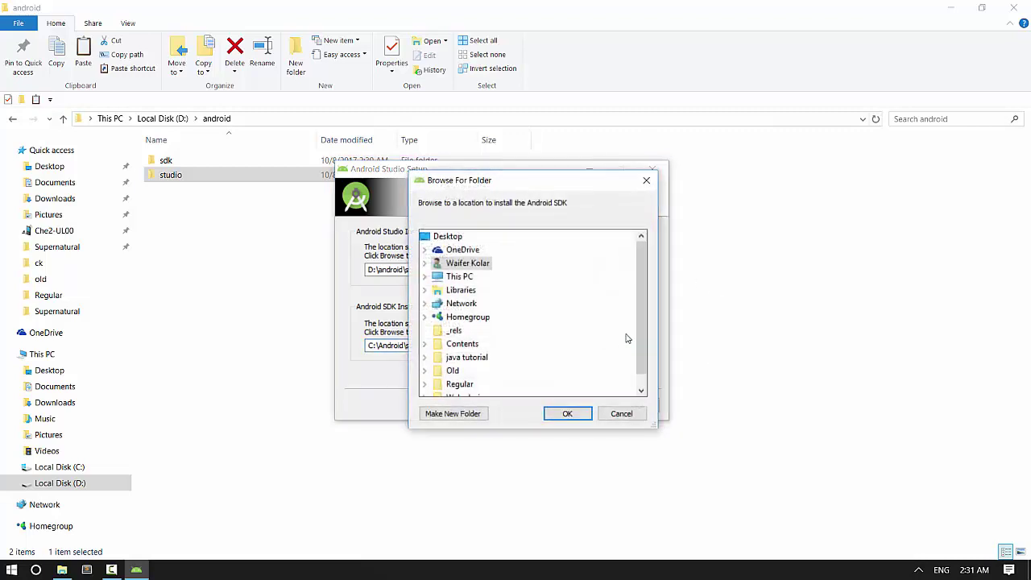
click(424, 276)
scroll(469, 320, down, 2)
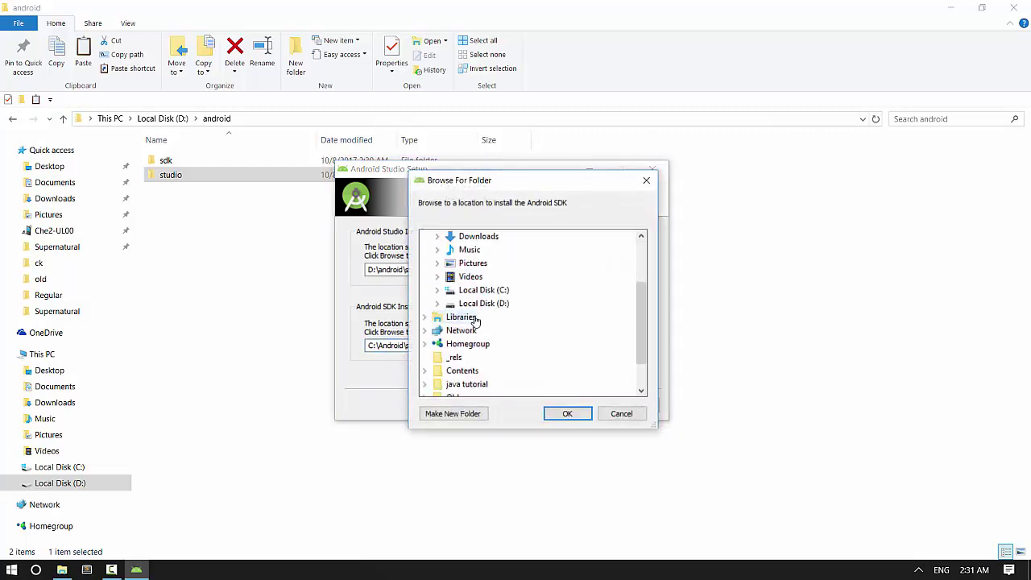
click(438, 303)
click(483, 317)
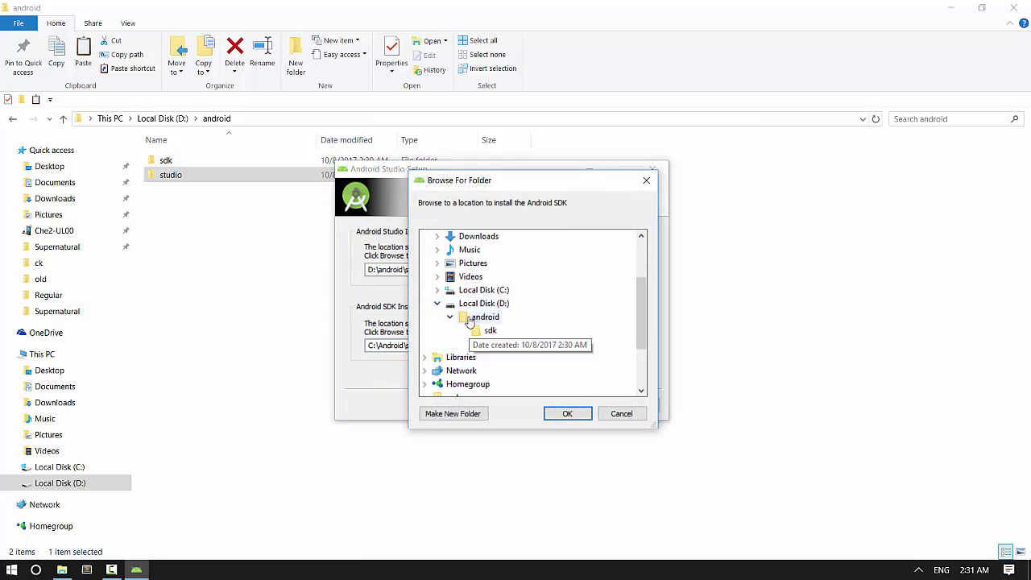
click(491, 331)
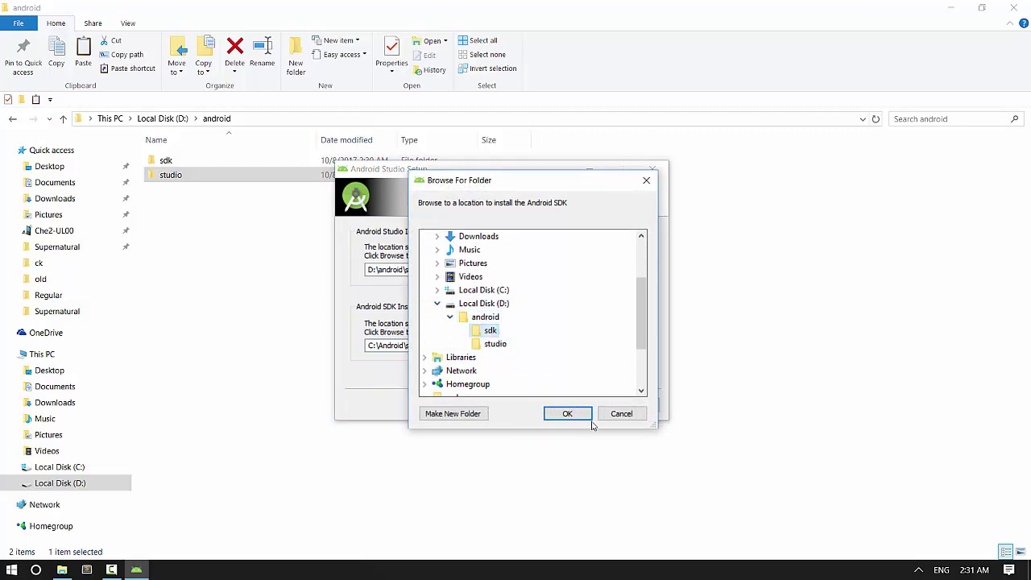
click(567, 413)
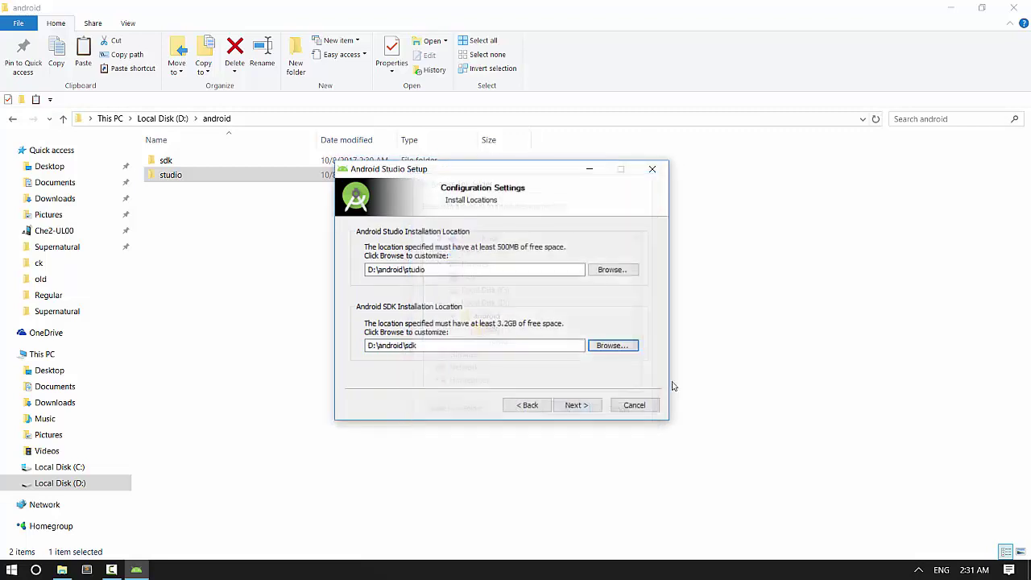
- Install with the Start Menu folder Android Studio, and finish setup with Start Android Studio enabled
click(572, 406)
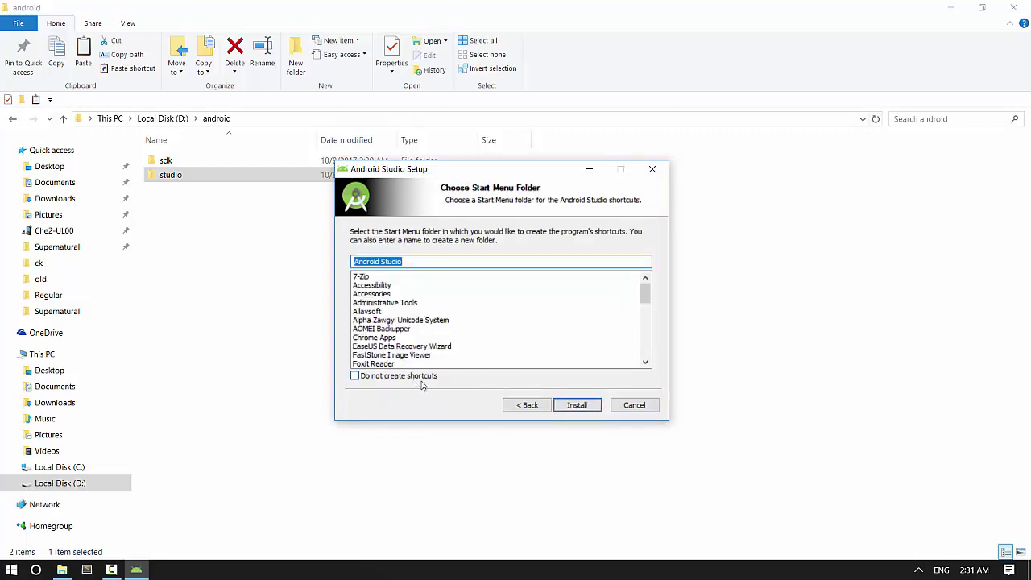
click(577, 405)
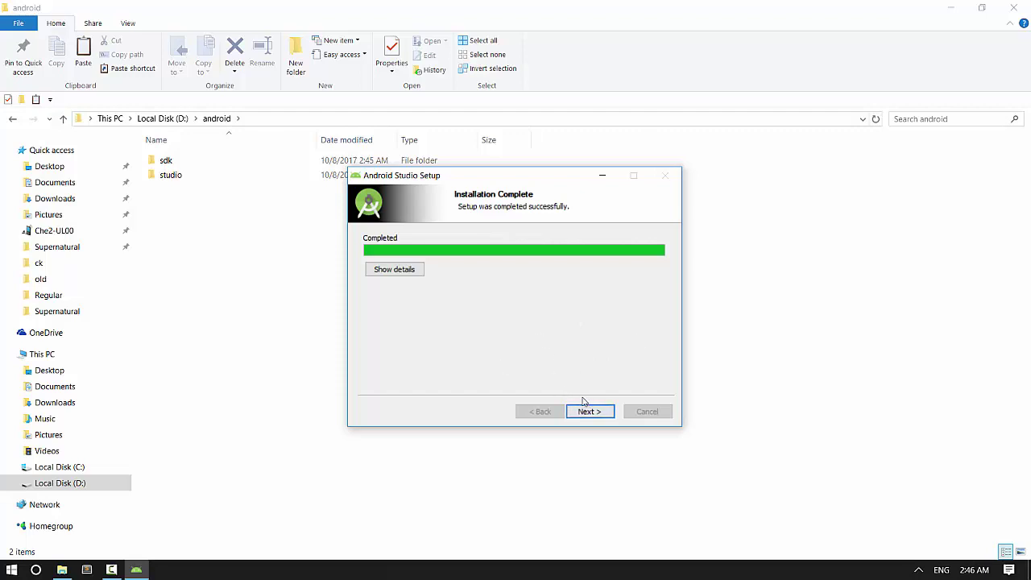
click(589, 412)
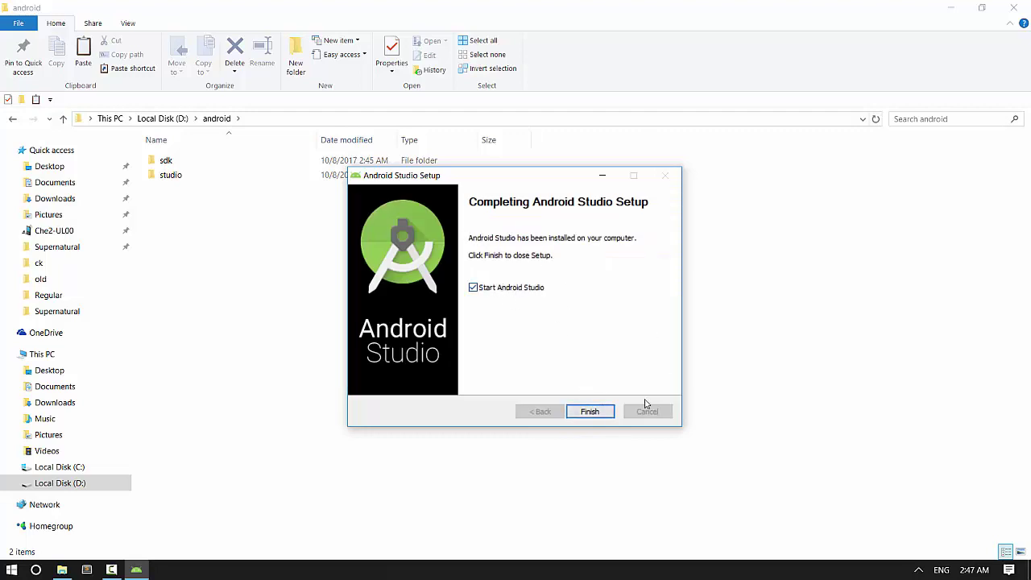
click(593, 417)
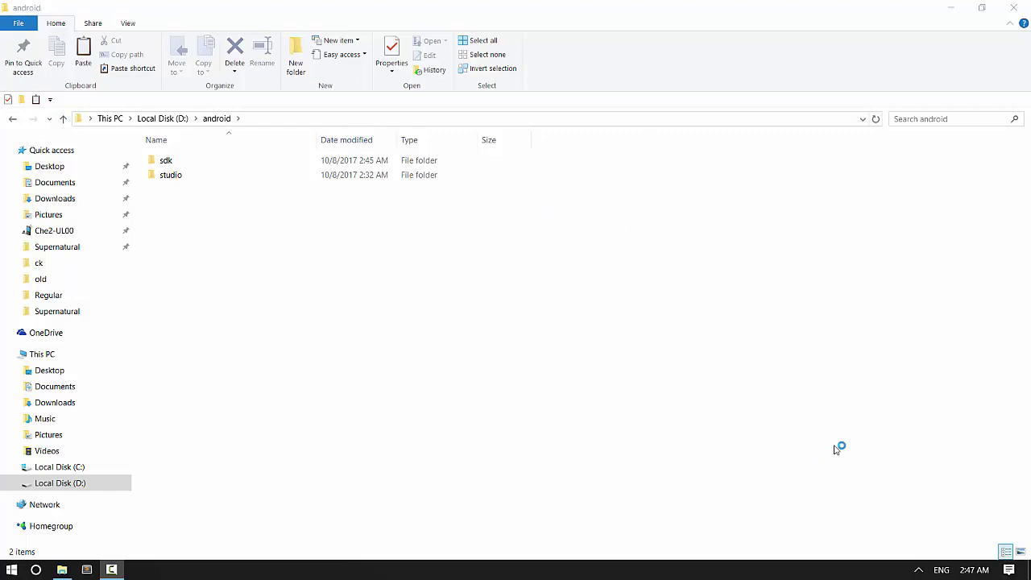
- Decline importing settings from a previous Studio version, and choose the Standard install type in the setup wizard
click(918, 570)
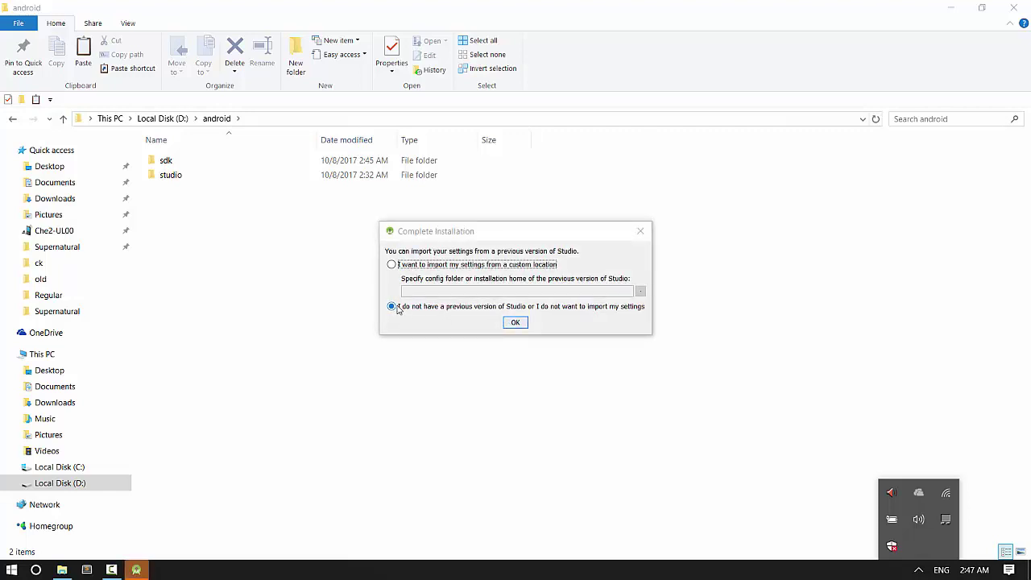
click(516, 322)
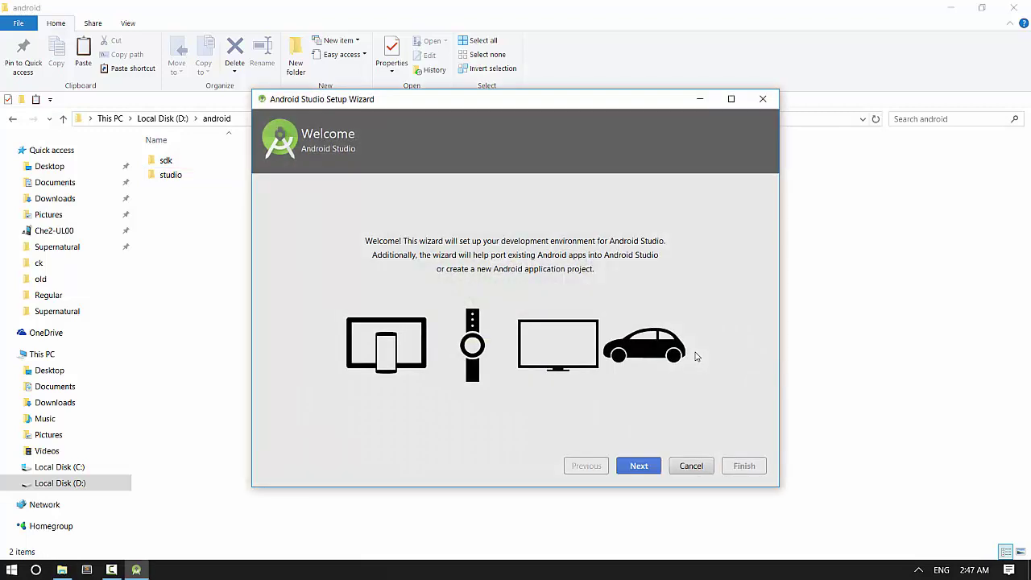
click(633, 470)
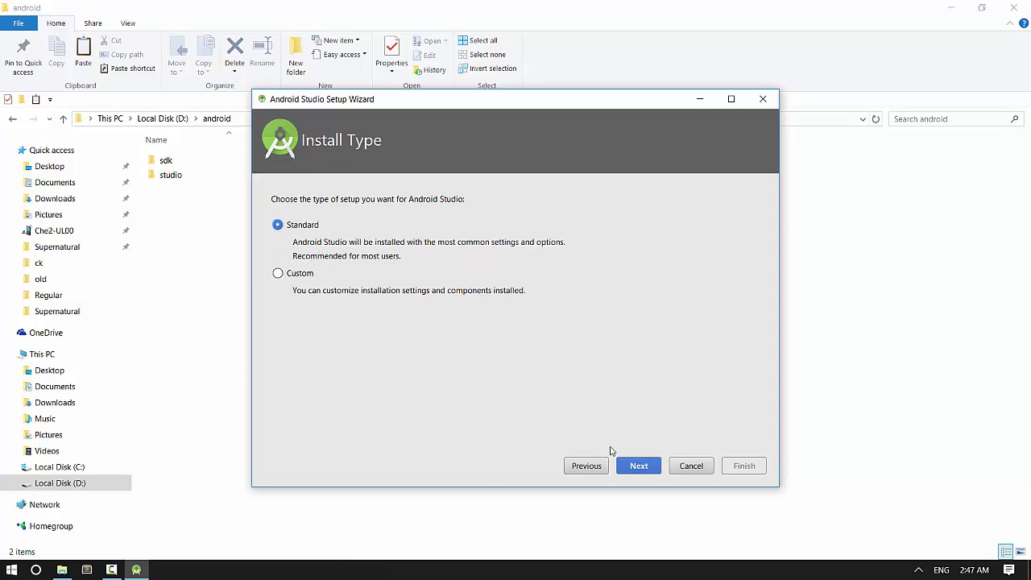
click(634, 467)
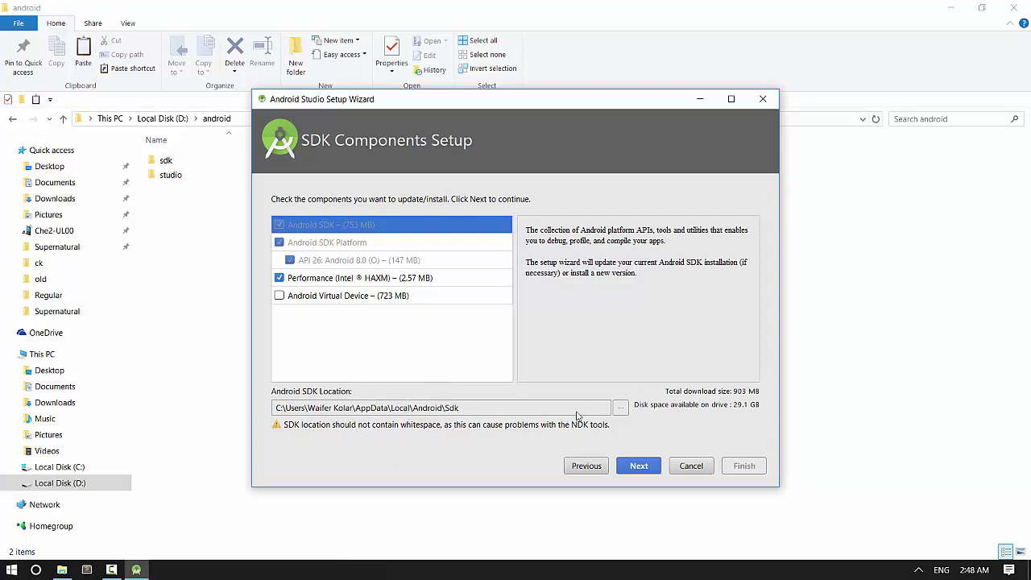
- Set the Android SDK location in SDK Components Setup to D:\android\sdk
click(621, 408)
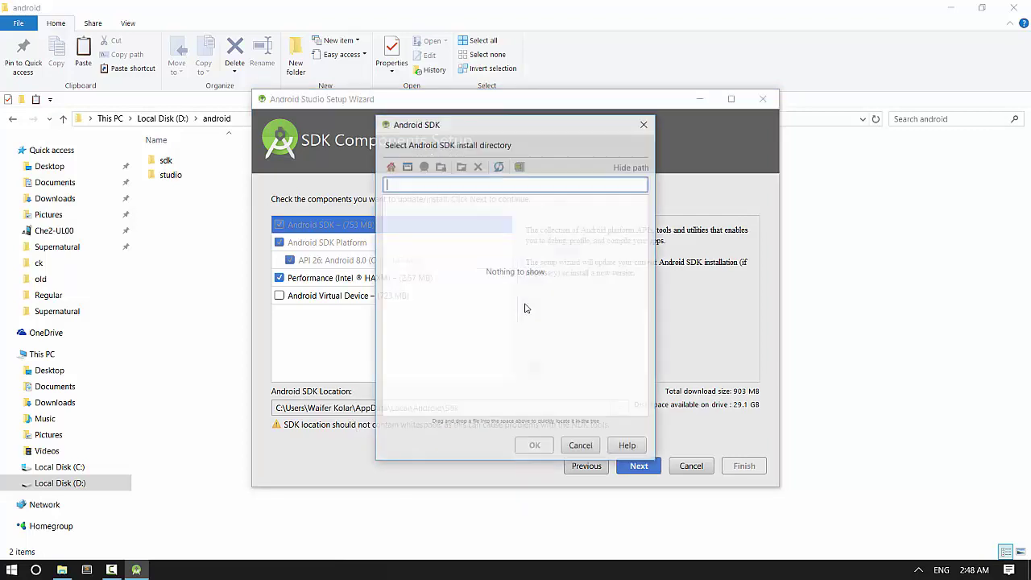
click(387, 202)
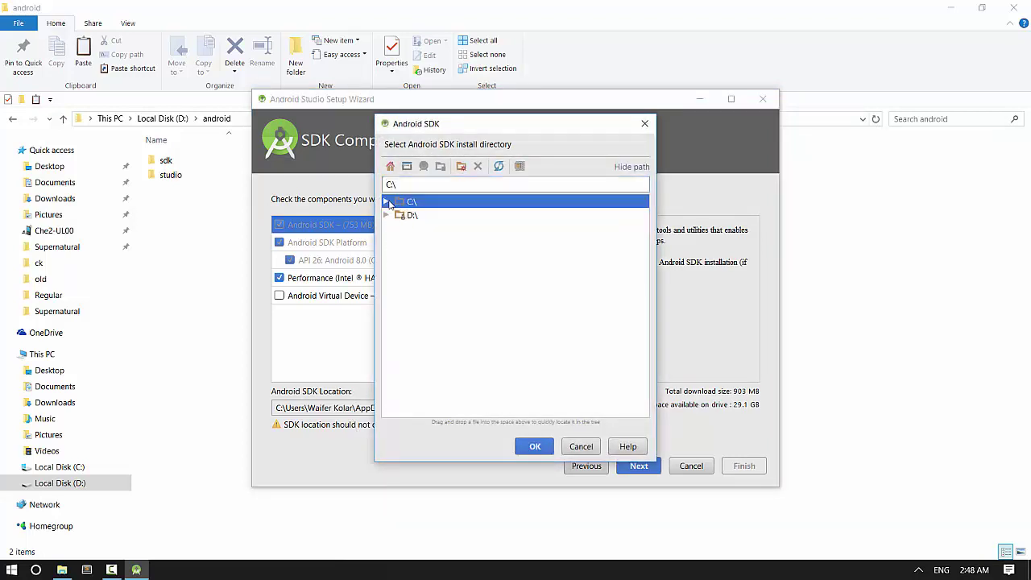
click(387, 216)
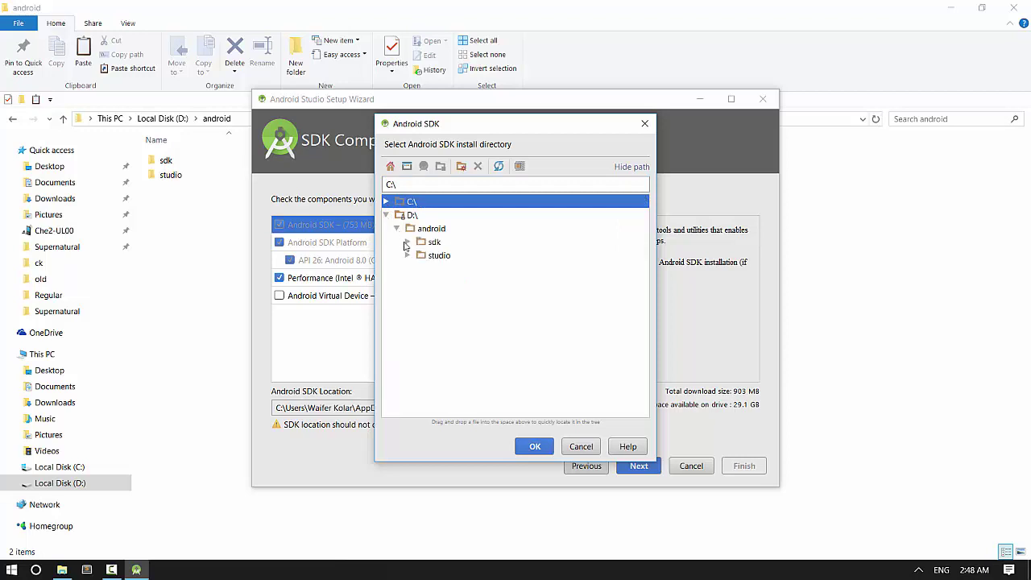
click(434, 243)
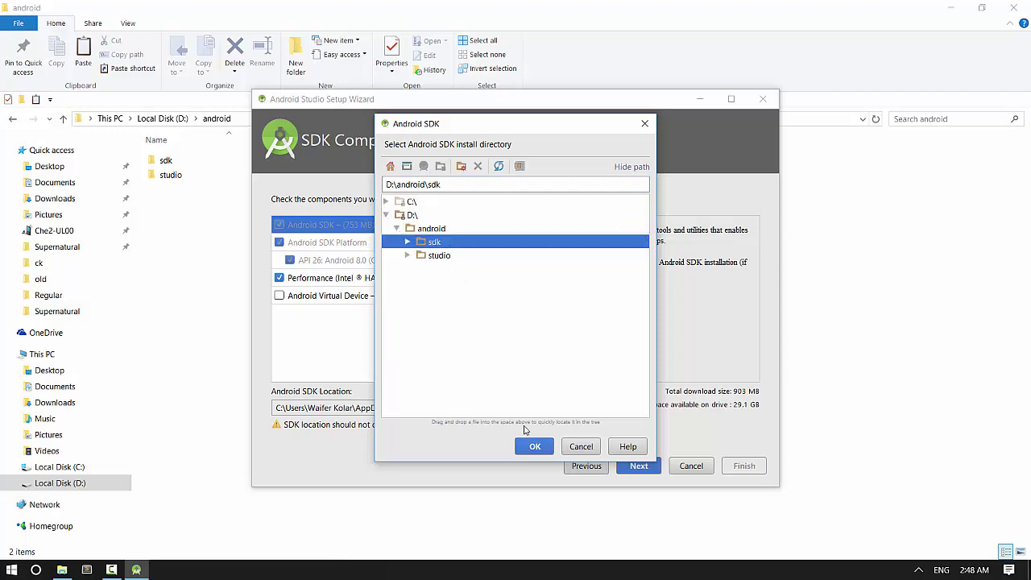
click(535, 447)
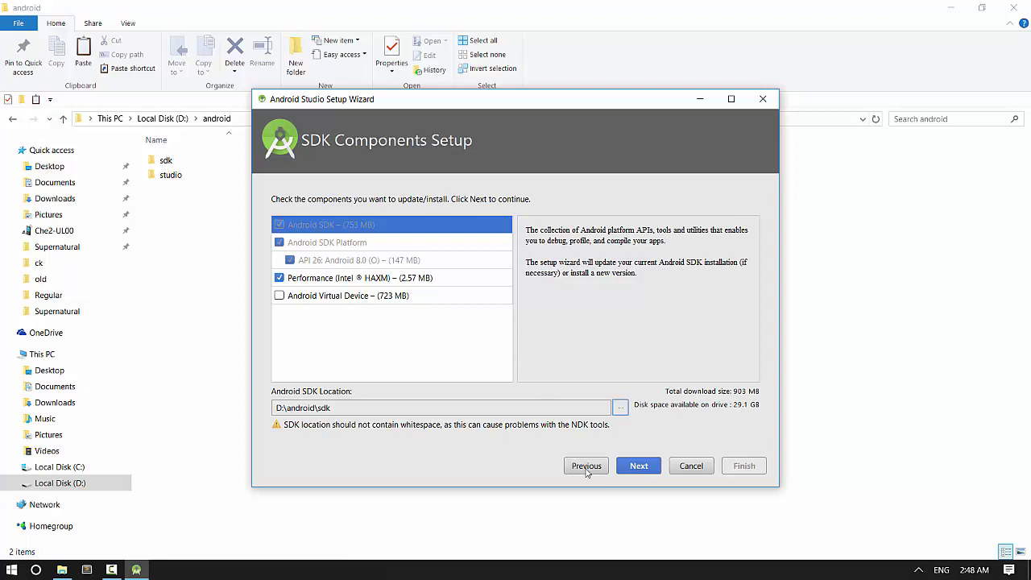
- Accept the SDK components and verified settings, and start downloading the components
click(619, 466)
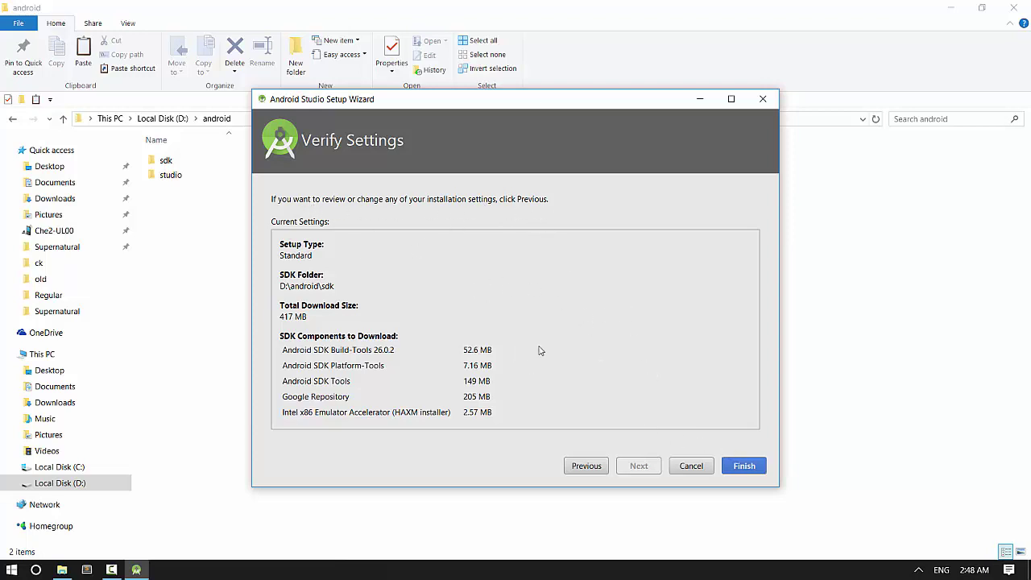
click(743, 466)
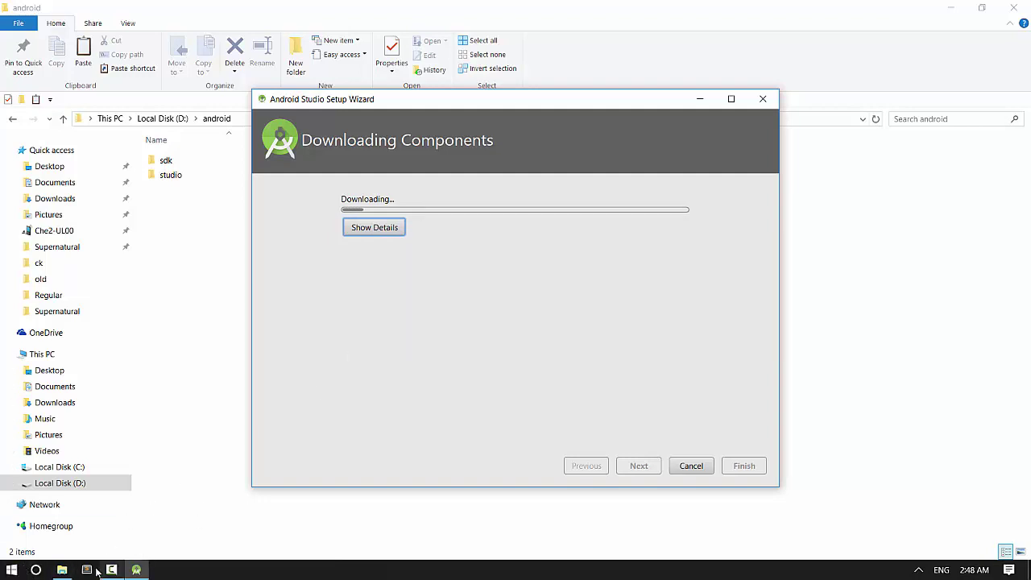
click(112, 570)
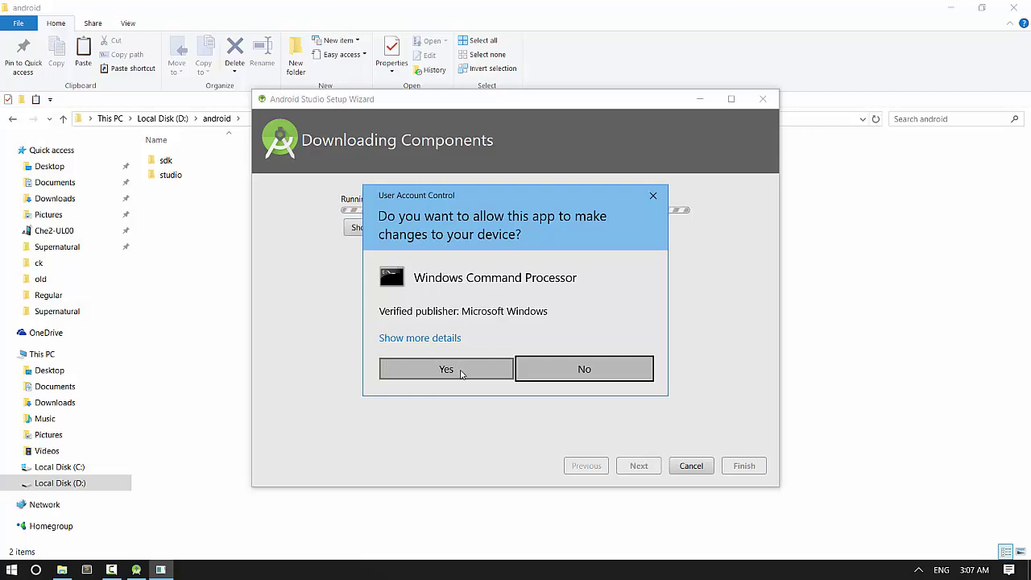
- Allow Windows Command Processor to make changes to the device, and finish the Android Studio Setup Wizard
click(462, 372)
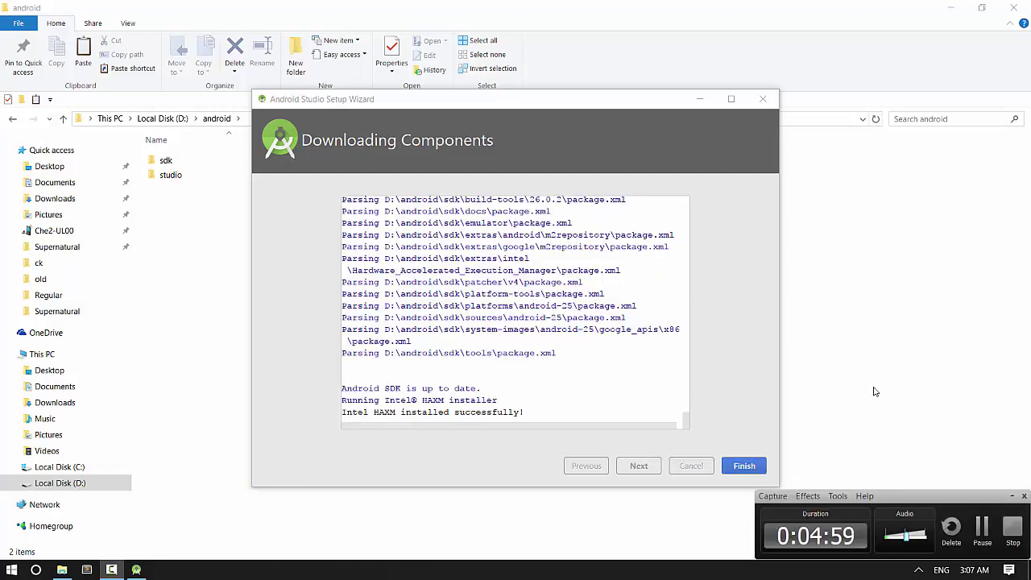
click(749, 349)
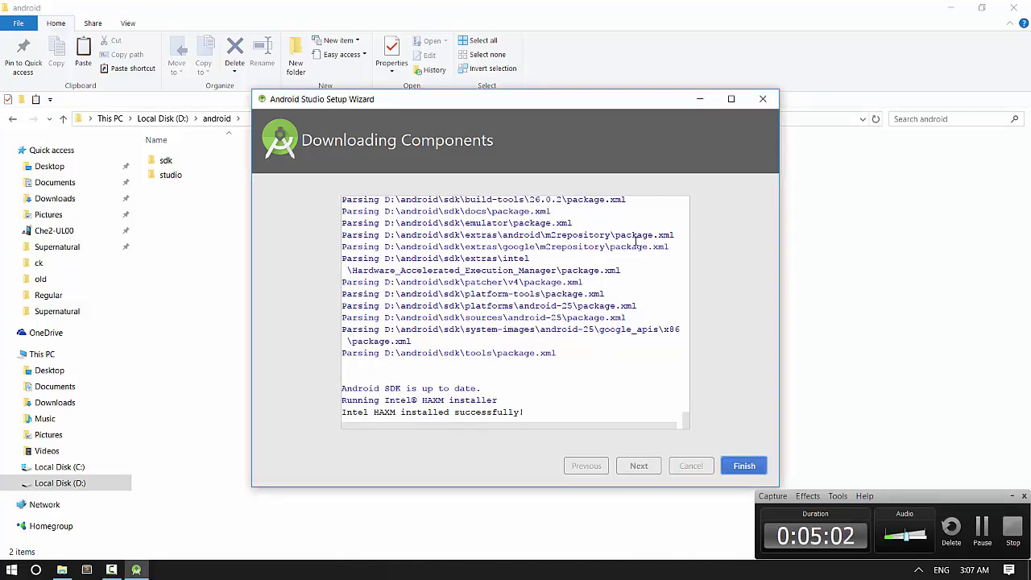
click(743, 466)
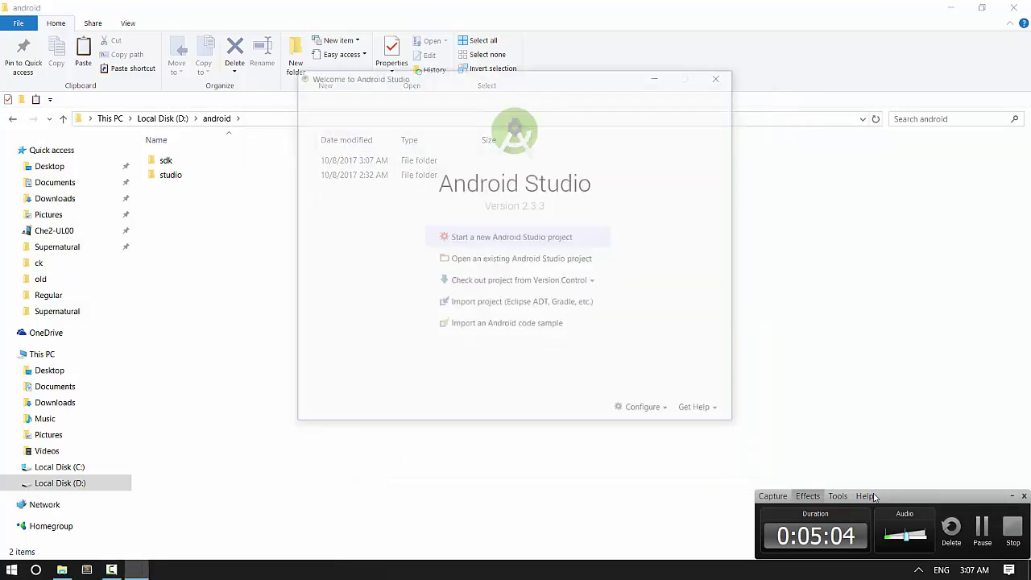
- Return to File Explorer and open the android folder on Local Disk (D:)
click(1012, 496)
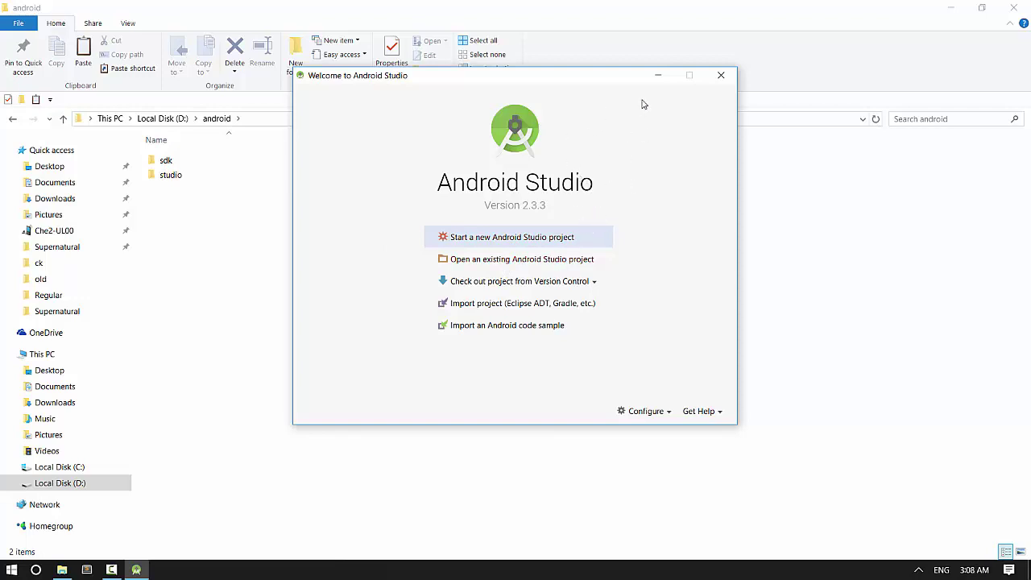
click(885, 318)
click(71, 487)
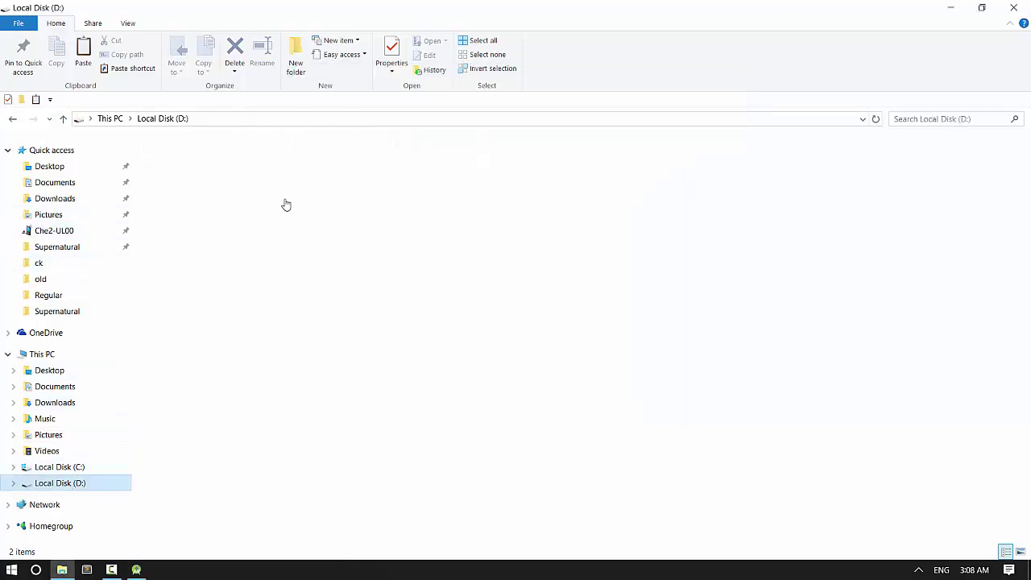
double_click(172, 161)
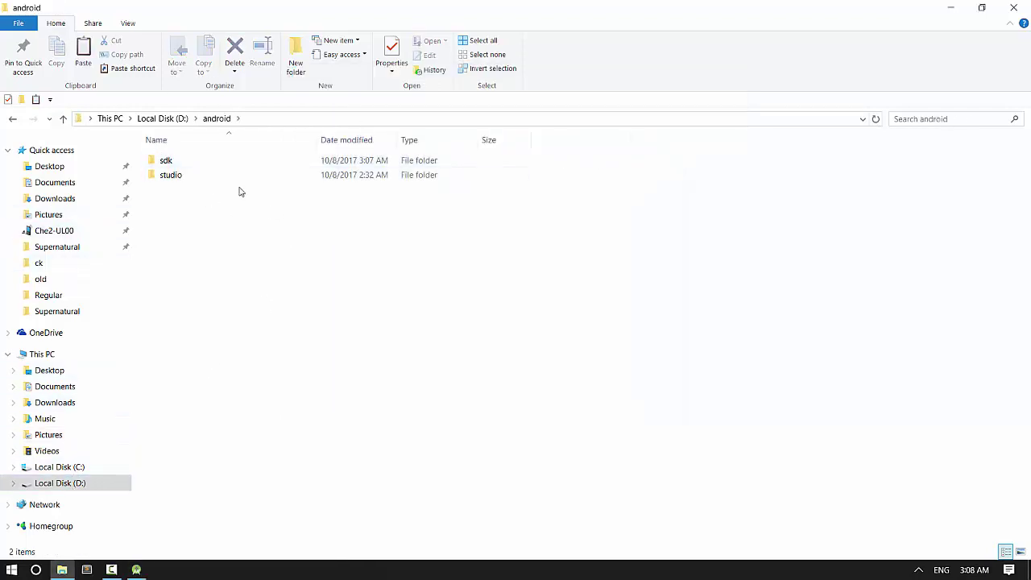
- Create a folder named projects inside the android folder and open it
click(297, 55)
text(ro)
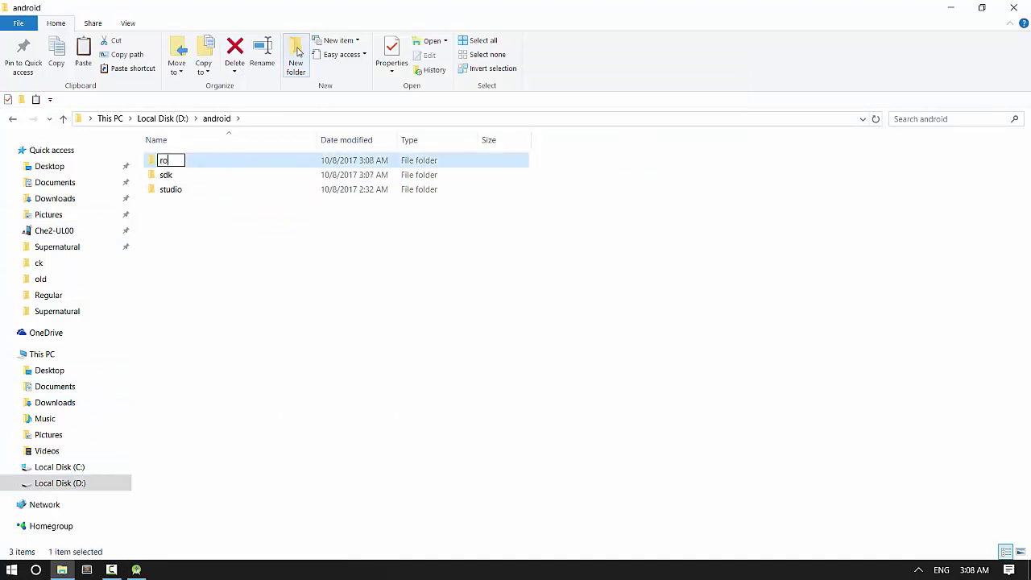
text(projects)
key(Return)
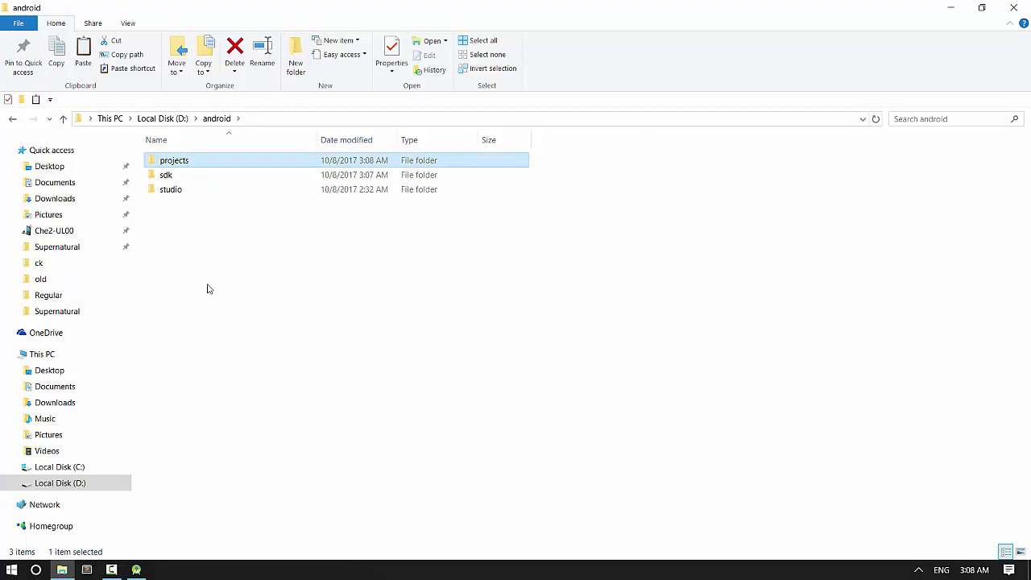
double_click(170, 166)
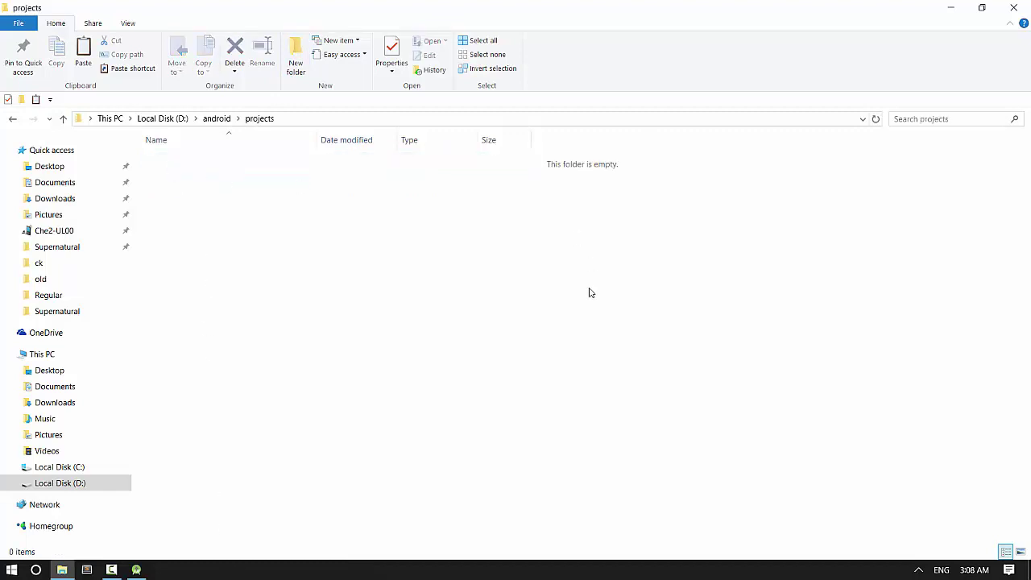
- Refresh the projects folder, return to the android folder, and switch to Android Studio to start a new project
right_click(416, 266)
click(309, 315)
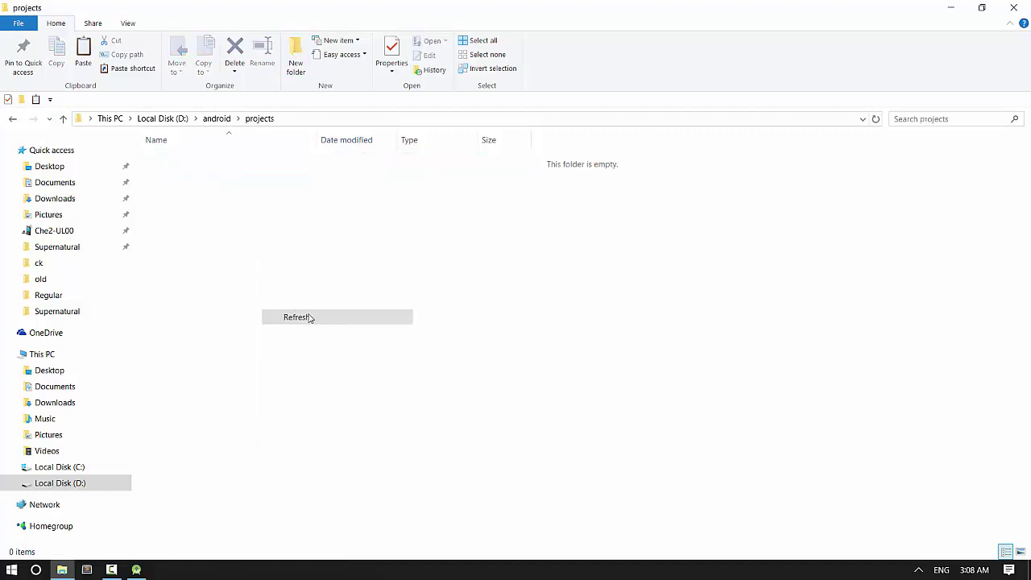
click(64, 120)
click(137, 570)
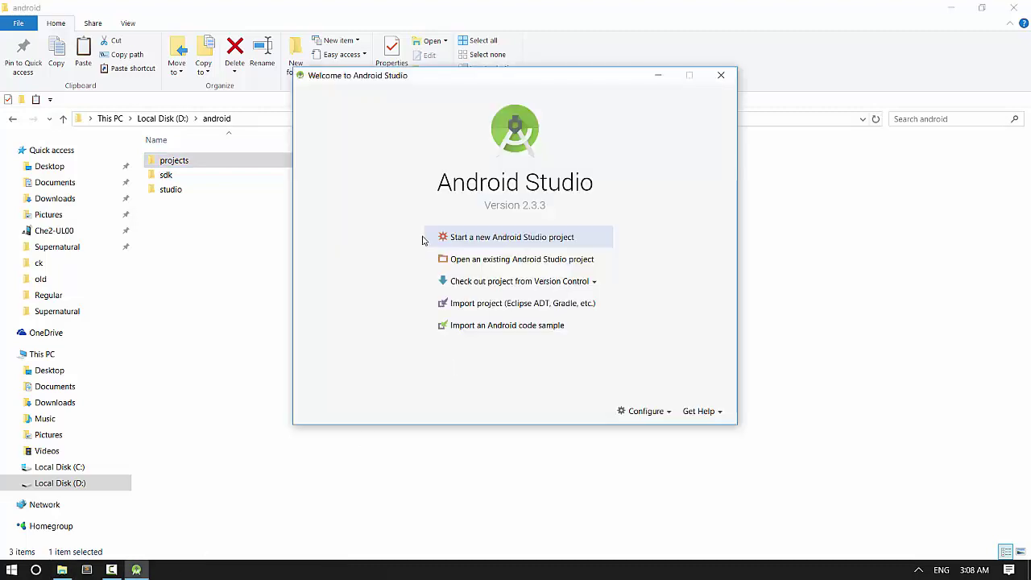
click(542, 239)
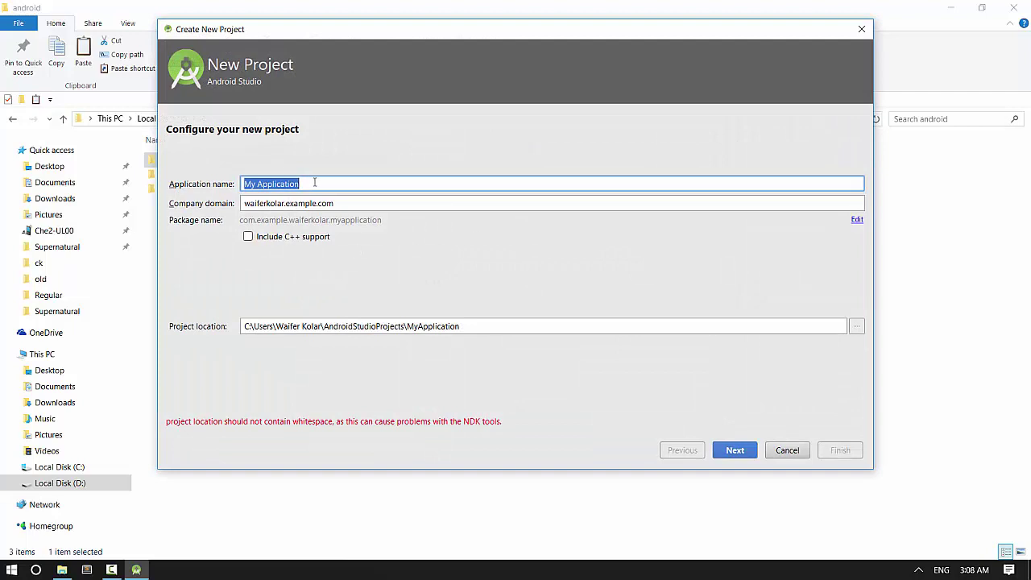
- Name the application testone, with package name com.seventy.two.com and company domain coder72
text(testone)
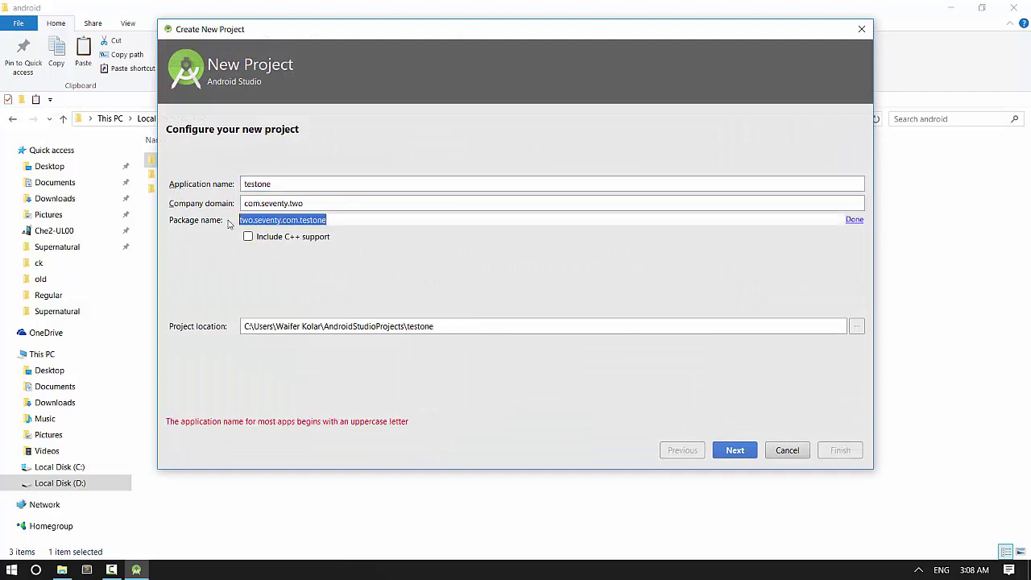
text(com.se)
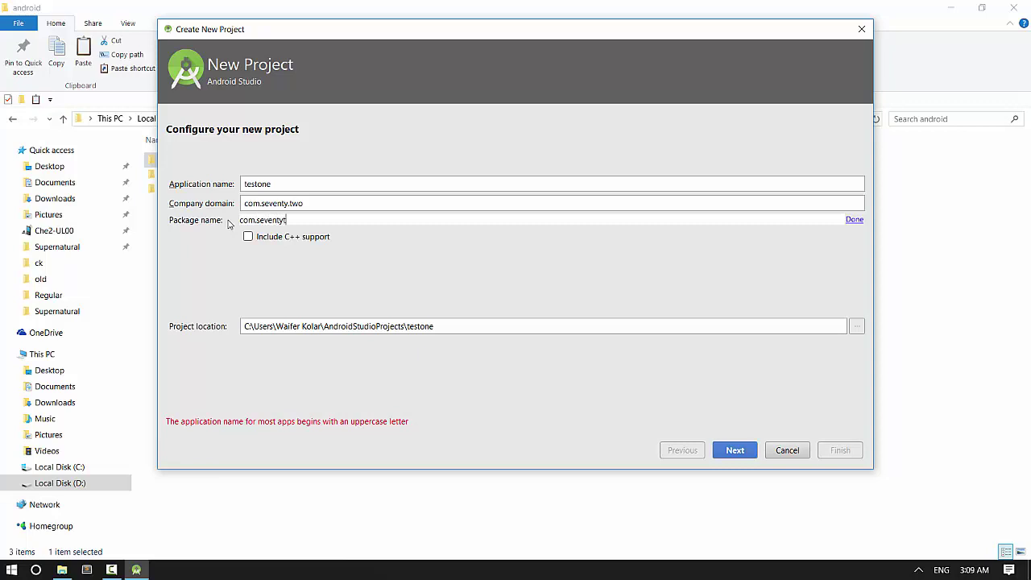
text(venty.two.com)
drag(315, 198, 182, 205)
text(coder72)
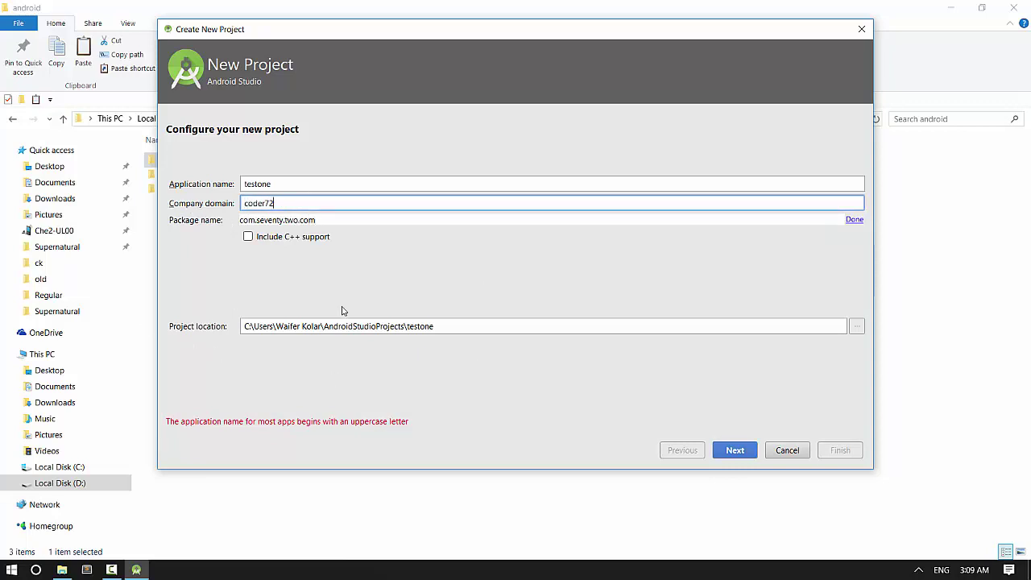
- Set the project location to D:\android\projects\testone and continue to the target device settings
click(527, 327)
click(856, 327)
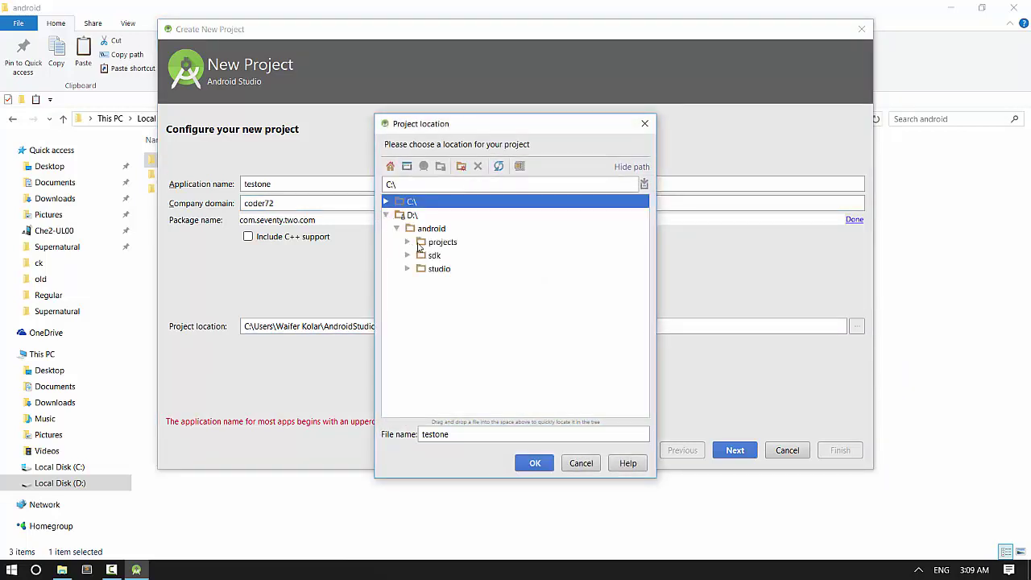
click(420, 231)
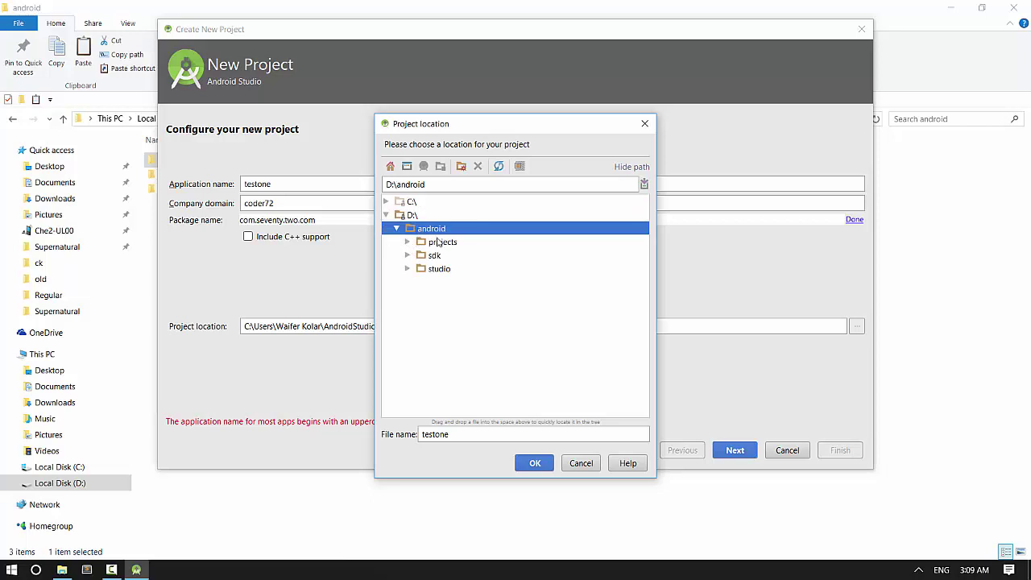
click(435, 243)
click(535, 464)
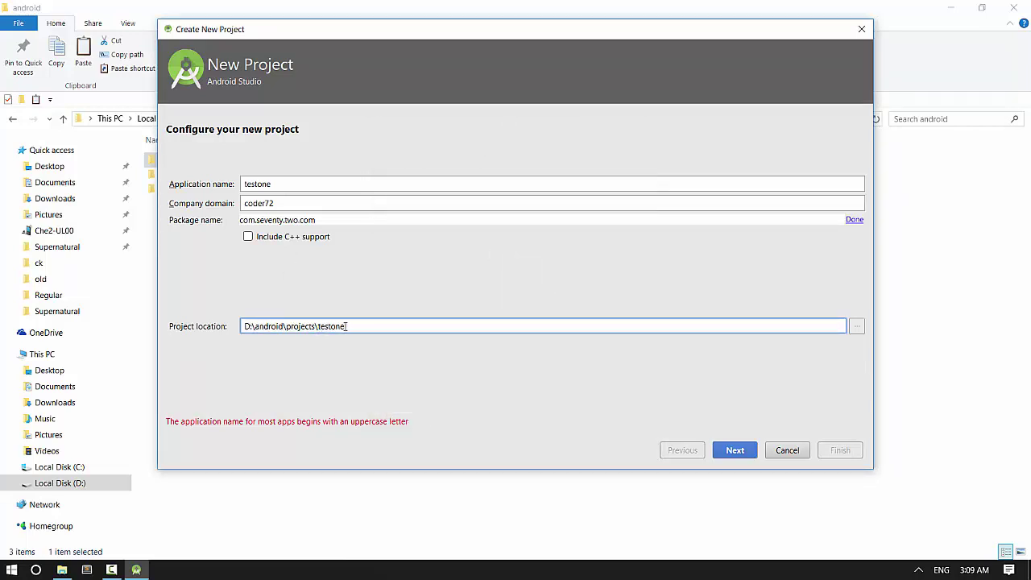
drag(347, 327, 325, 326)
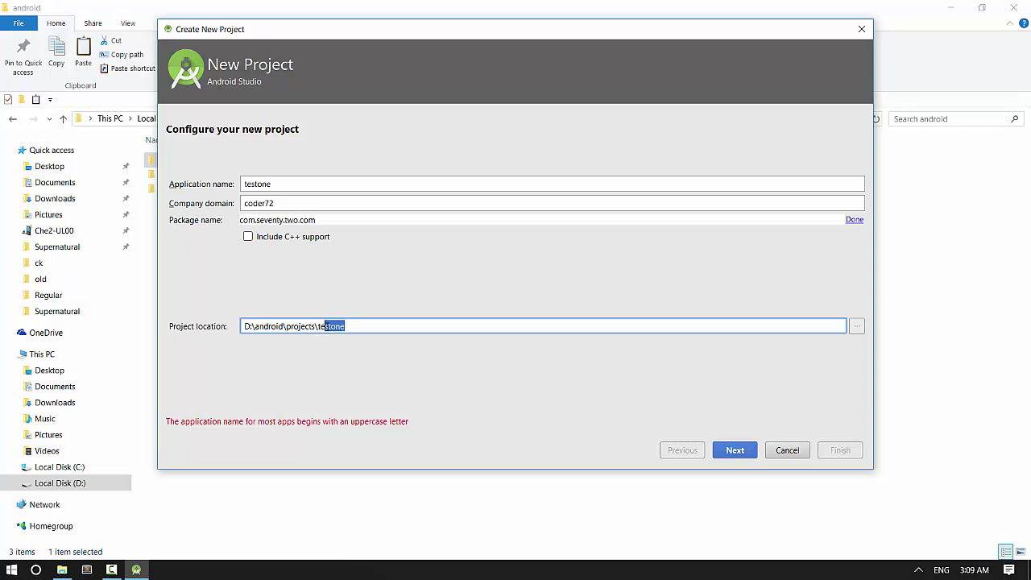
click(732, 451)
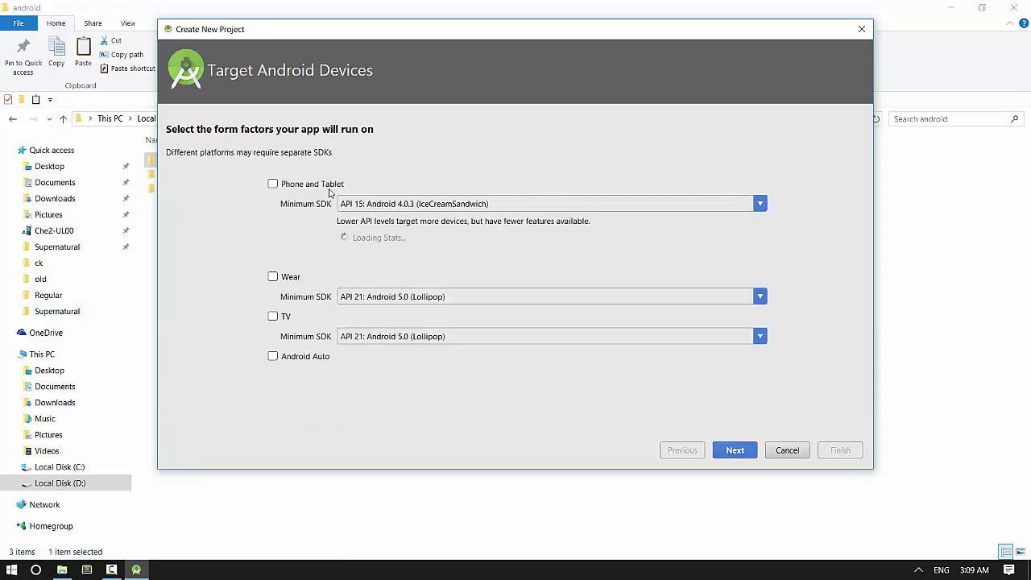
- Target Phone and Tablet with minimum SDK API 15: Android 4.0.3 (IceCreamSandwich), and install the requested components
click(275, 189)
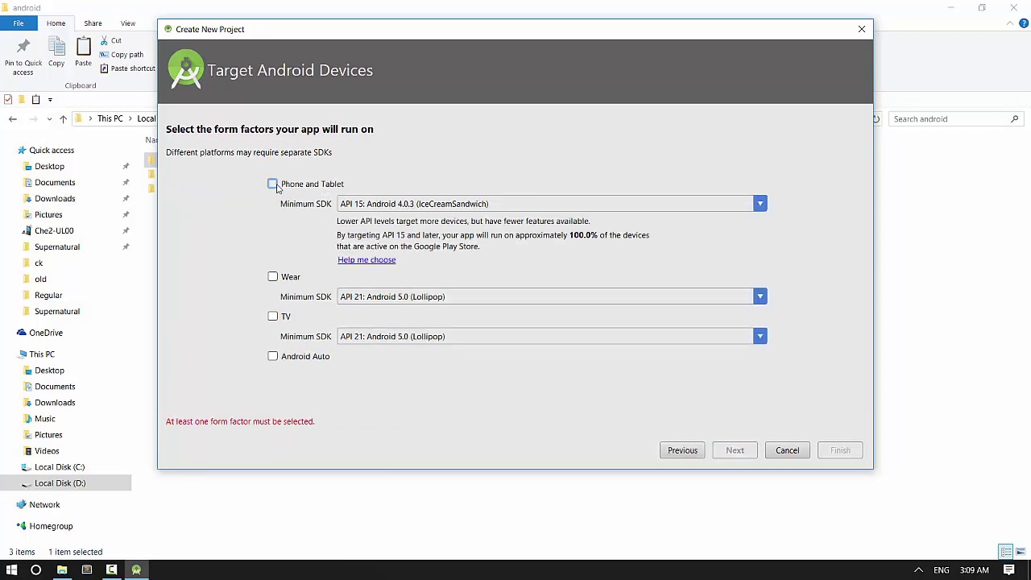
click(275, 193)
click(472, 208)
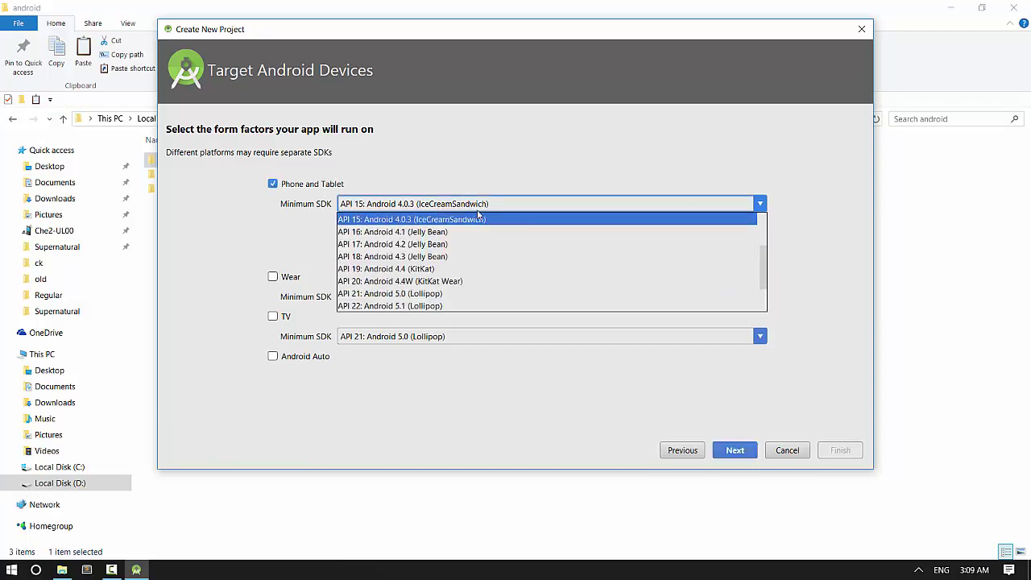
click(564, 159)
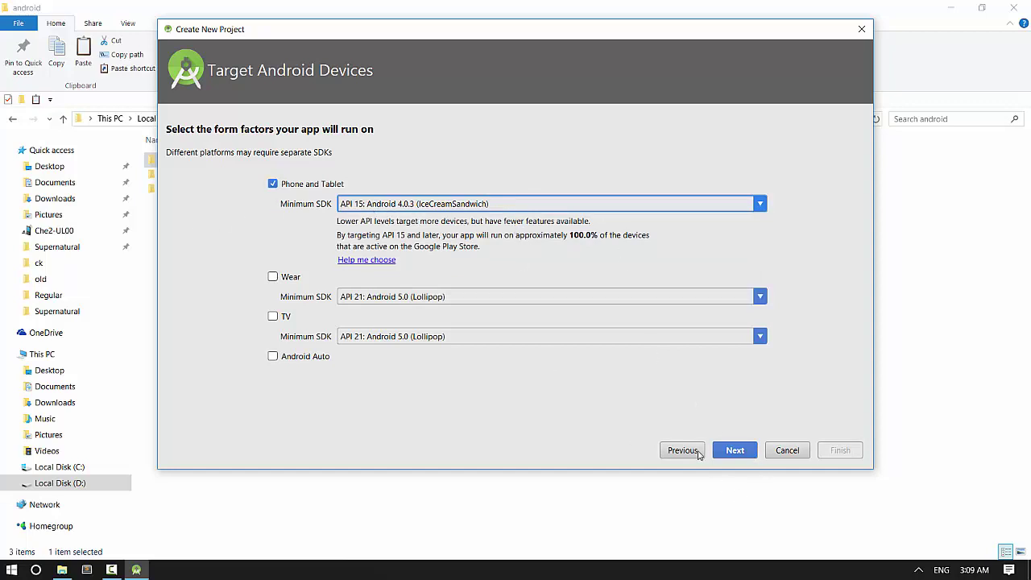
click(734, 456)
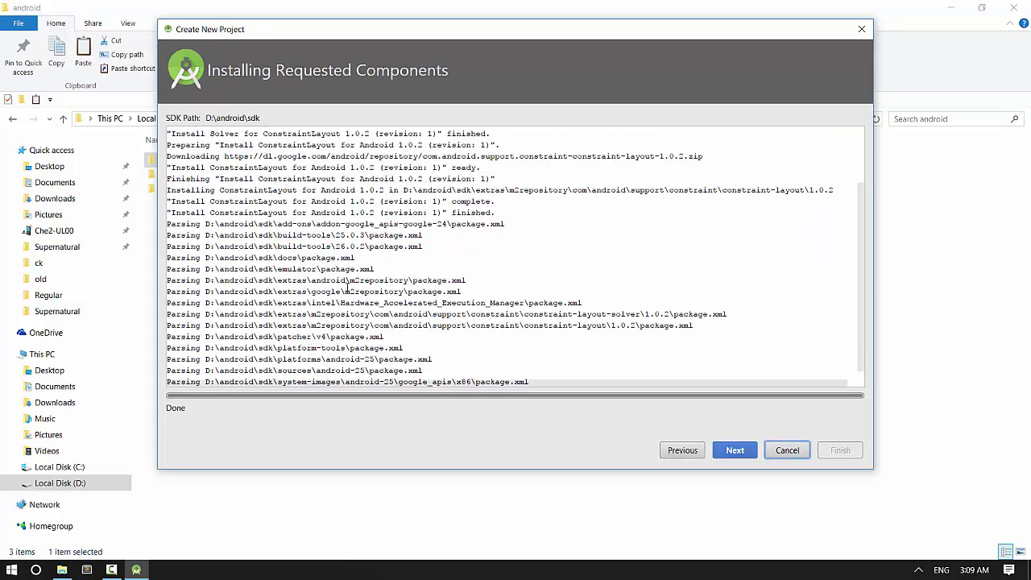
click(735, 451)
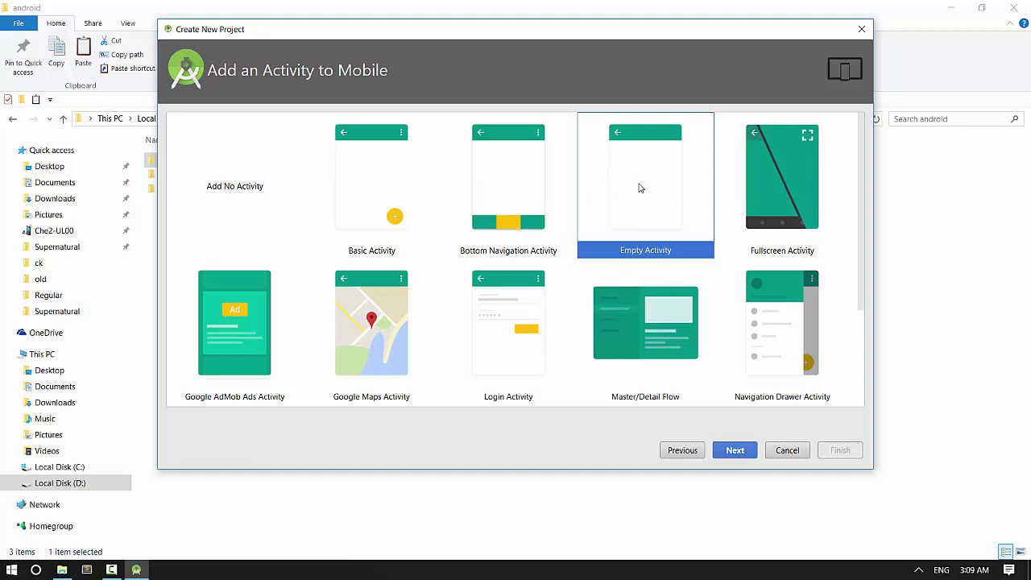
- Use the Empty Activity template, name the activity Main and its layout main, and finish creating the project
click(737, 453)
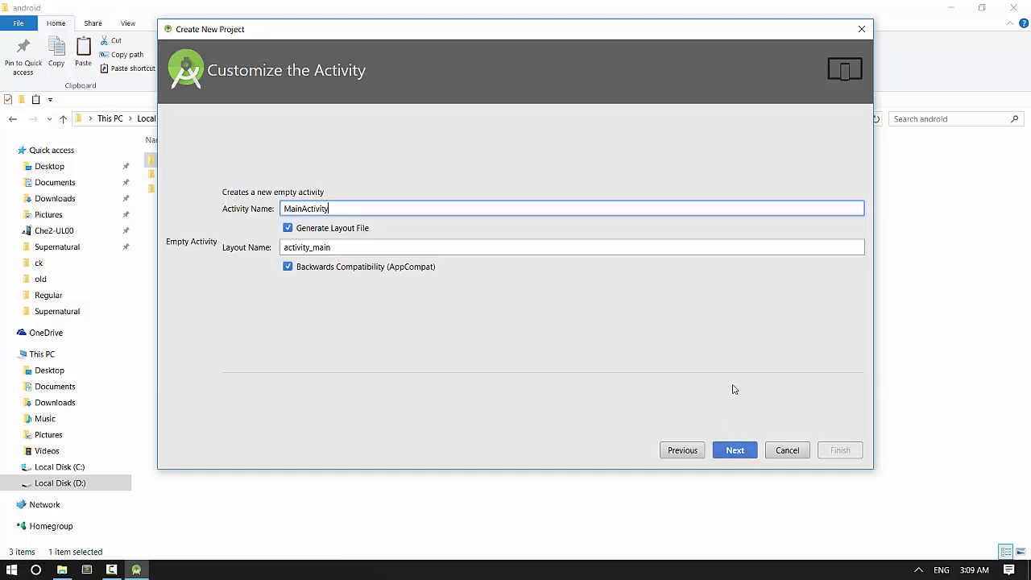
double_click(402, 205)
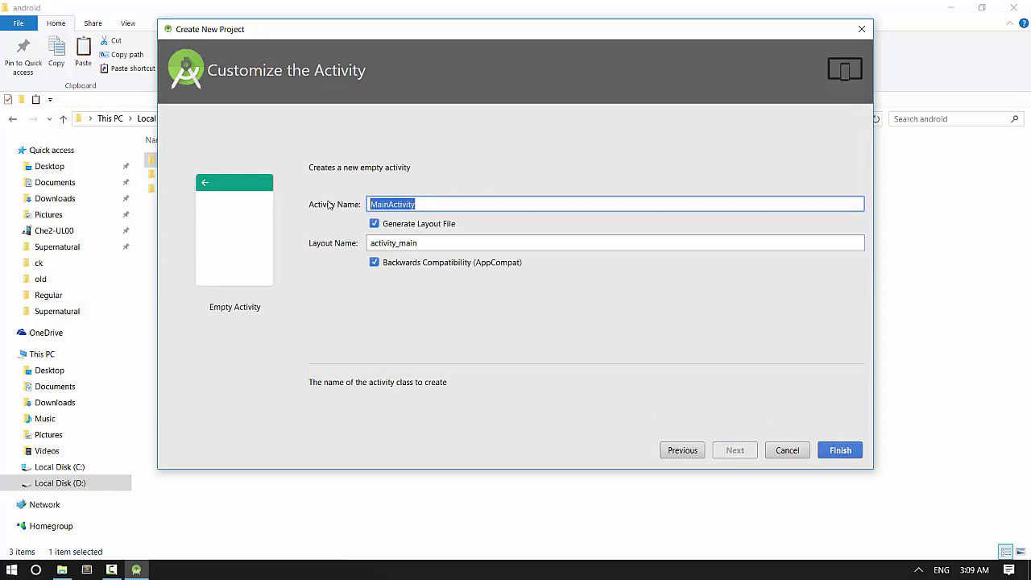
text(Main)
double_click(399, 242)
key(BackSpace)
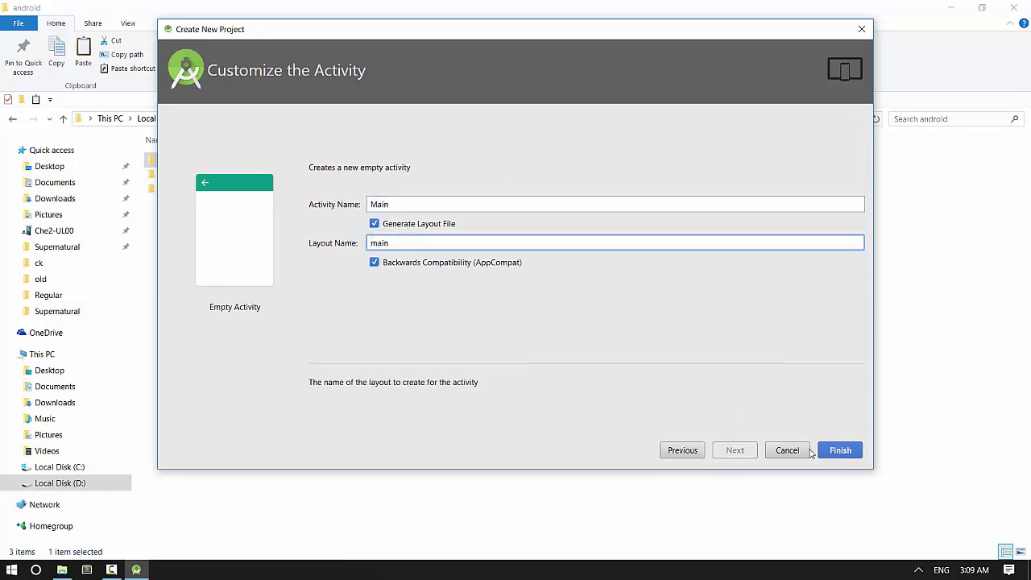
click(841, 450)
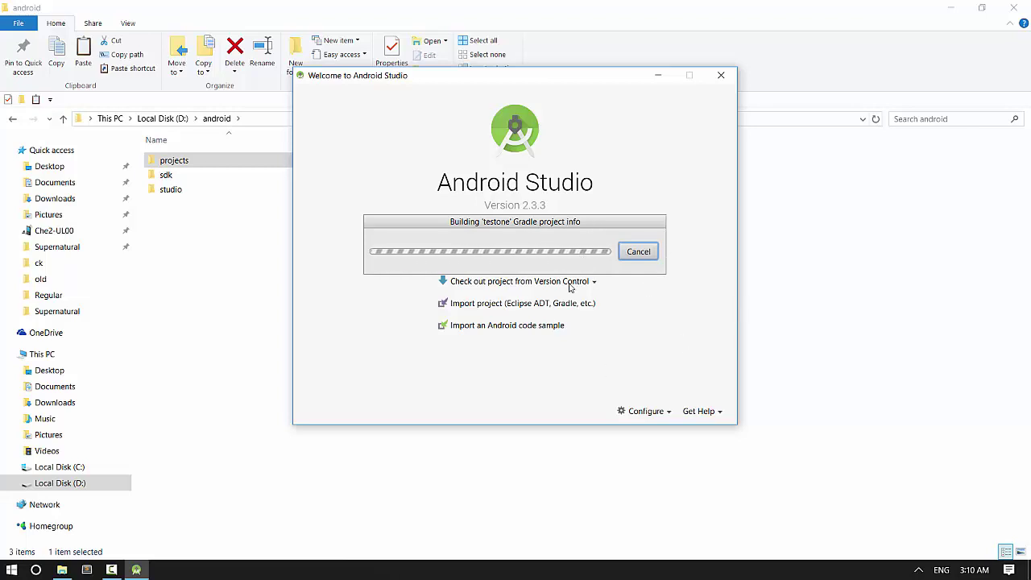
click(920, 570)
click(851, 401)
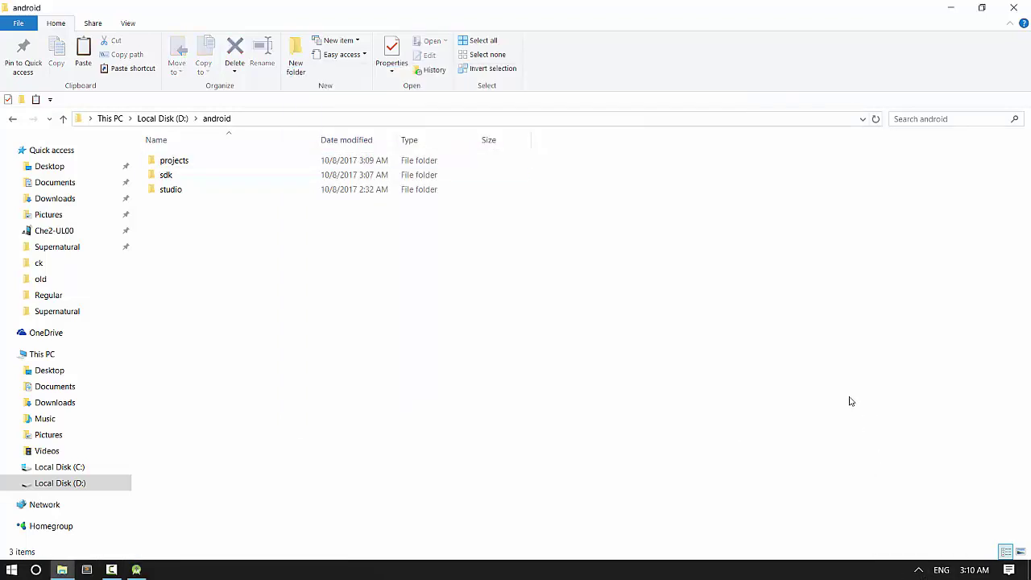
click(136, 569)
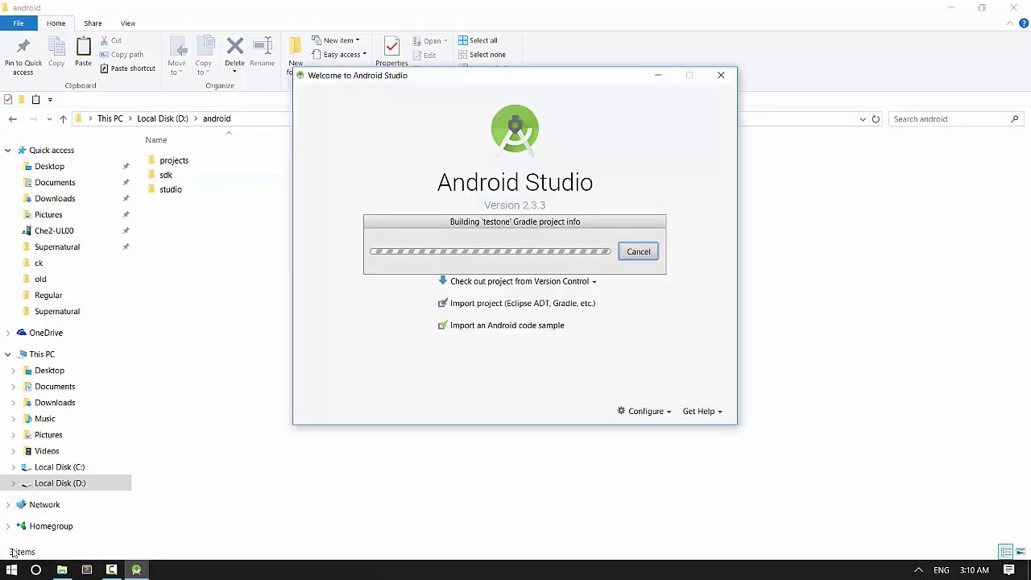
click(111, 570)
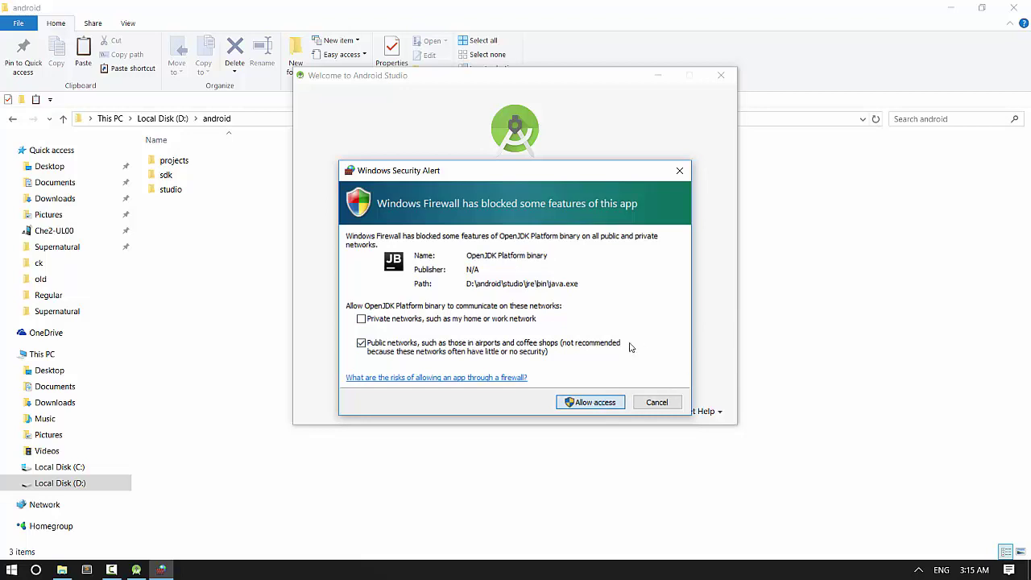
- Allow OpenJDK Platform binary to communicate on public networks through Windows Firewall
click(601, 404)
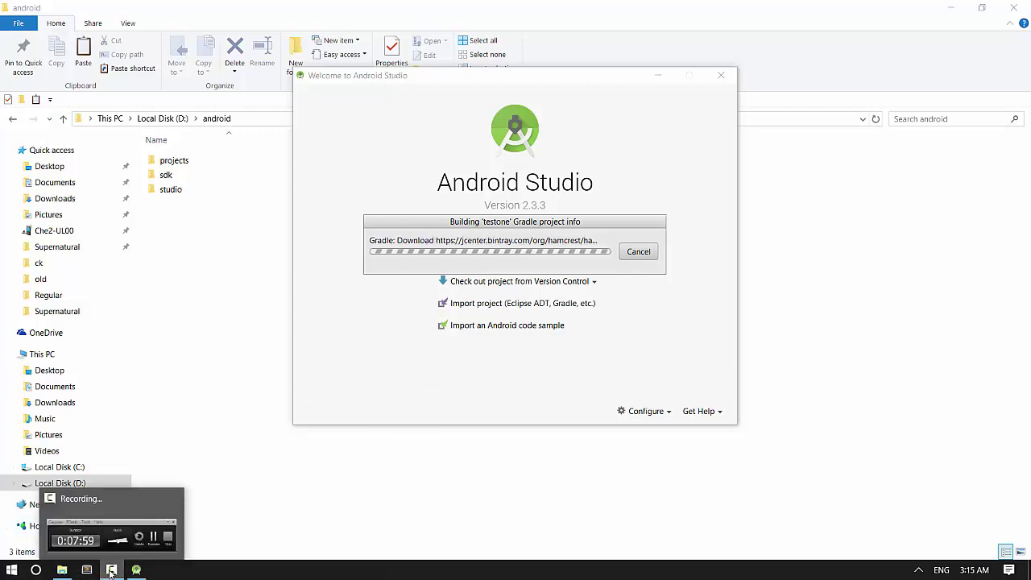
click(110, 572)
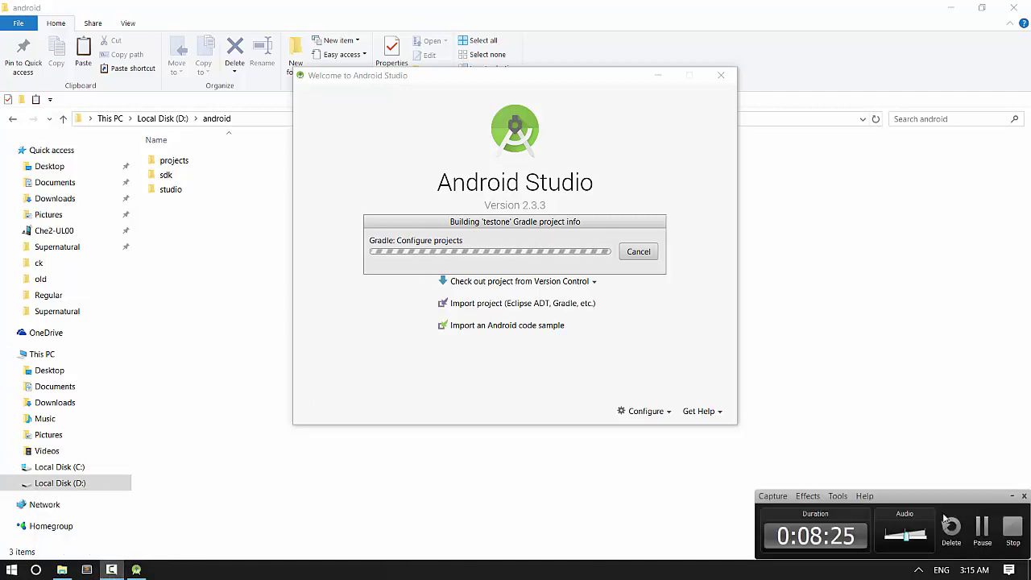
click(981, 528)
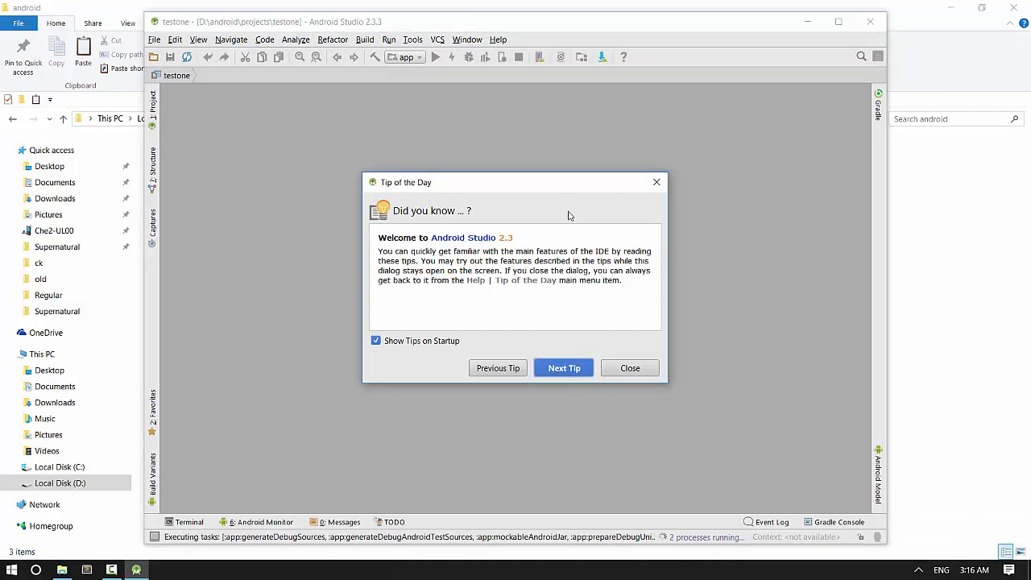
- Turn off showing tips on startup, close the Tip of the Day, and maximize the testone project window
click(376, 342)
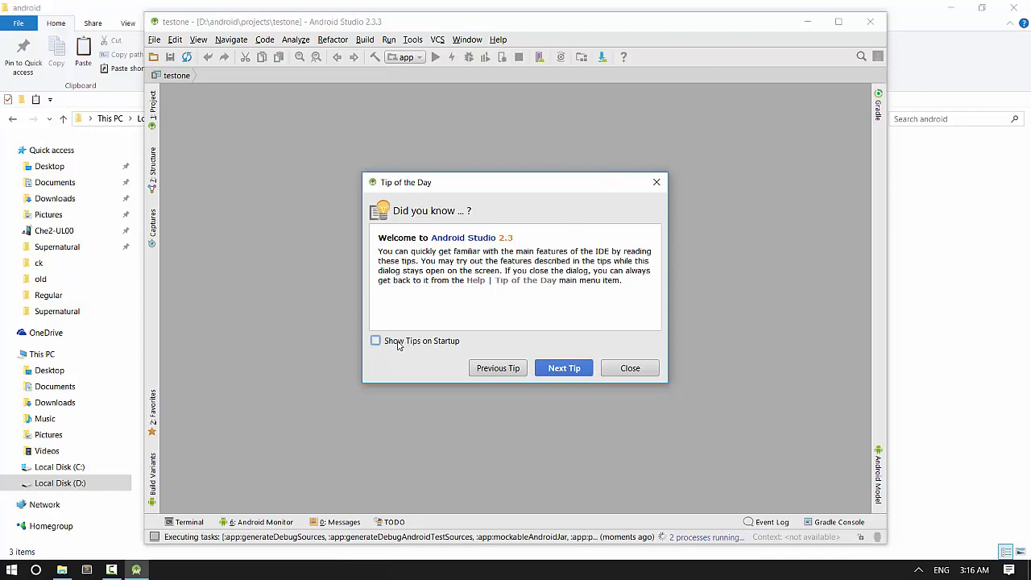
click(566, 370)
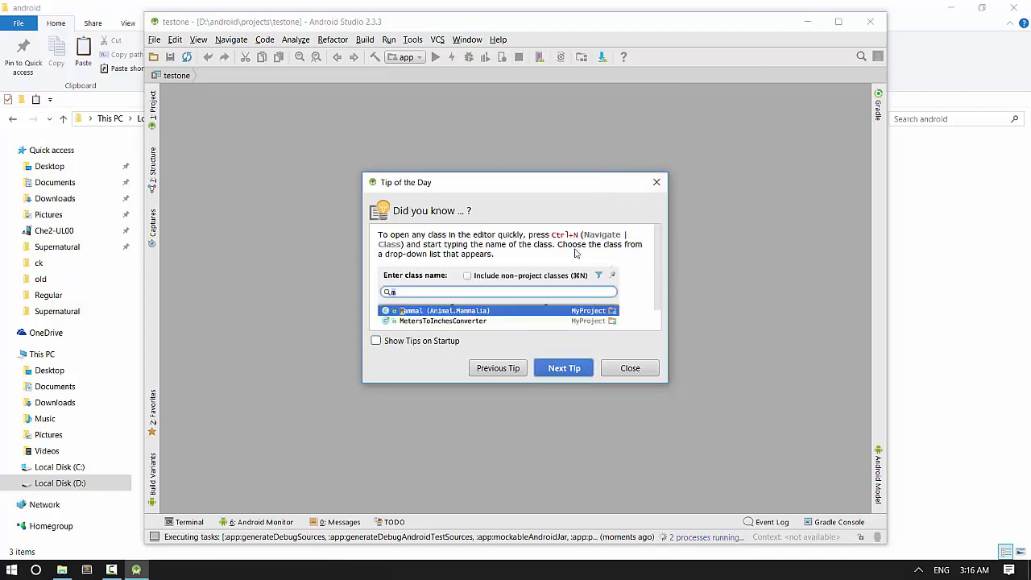
click(627, 368)
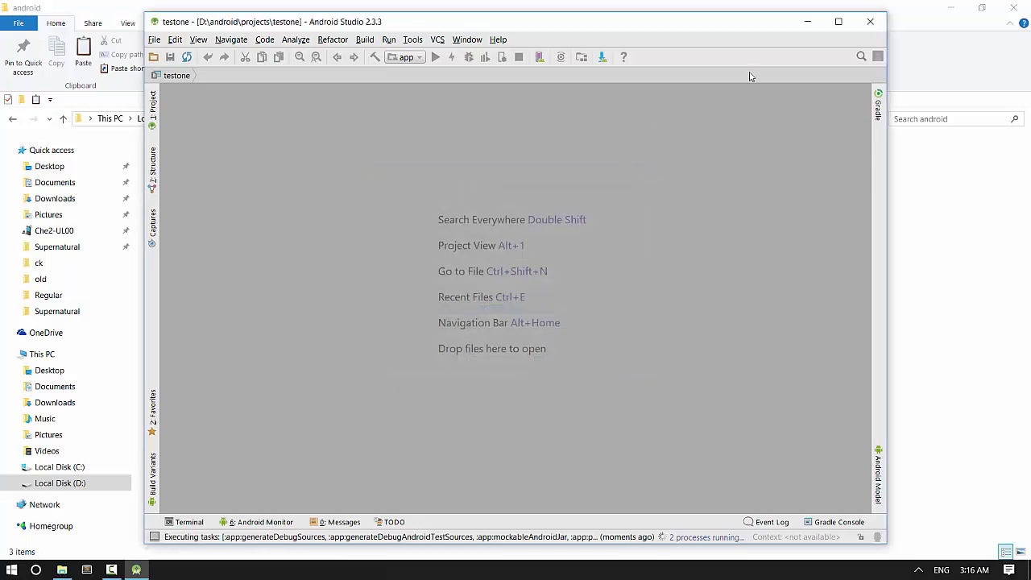
click(838, 22)
- Show the project structure, expand app, java and the com.seventy.two.com package, and select the Main class
click(9, 95)
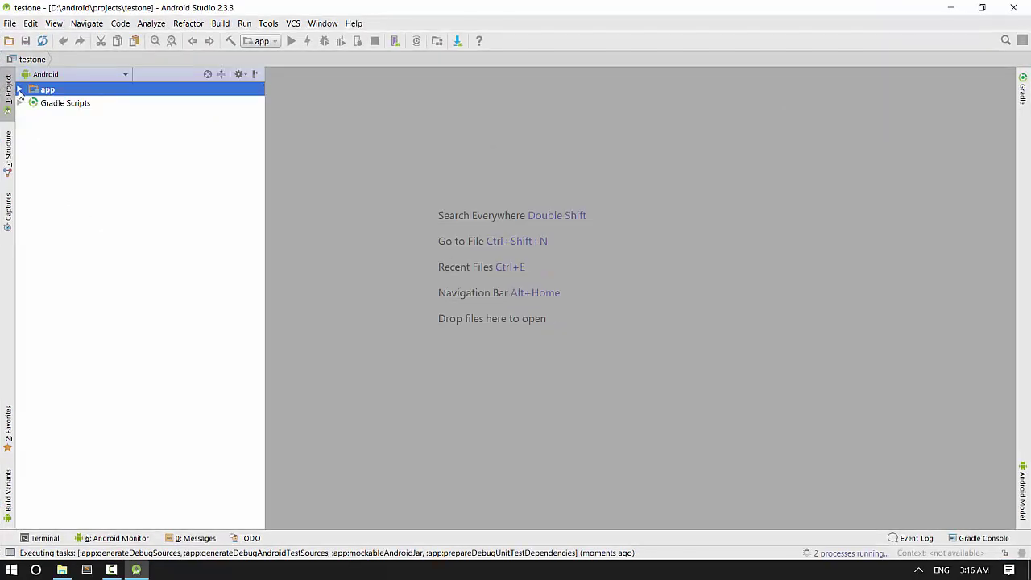
click(19, 89)
click(32, 117)
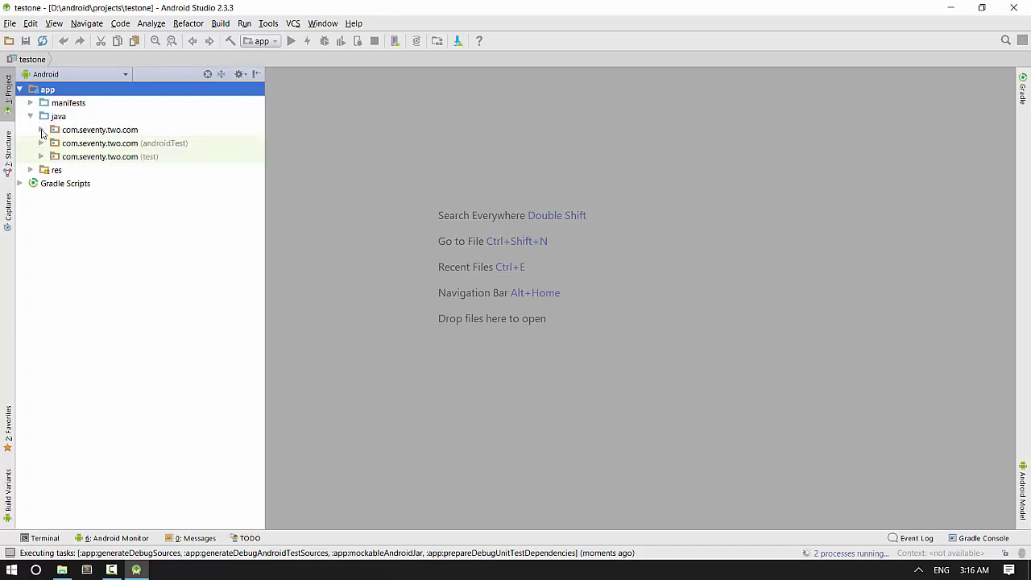
click(41, 131)
click(99, 144)
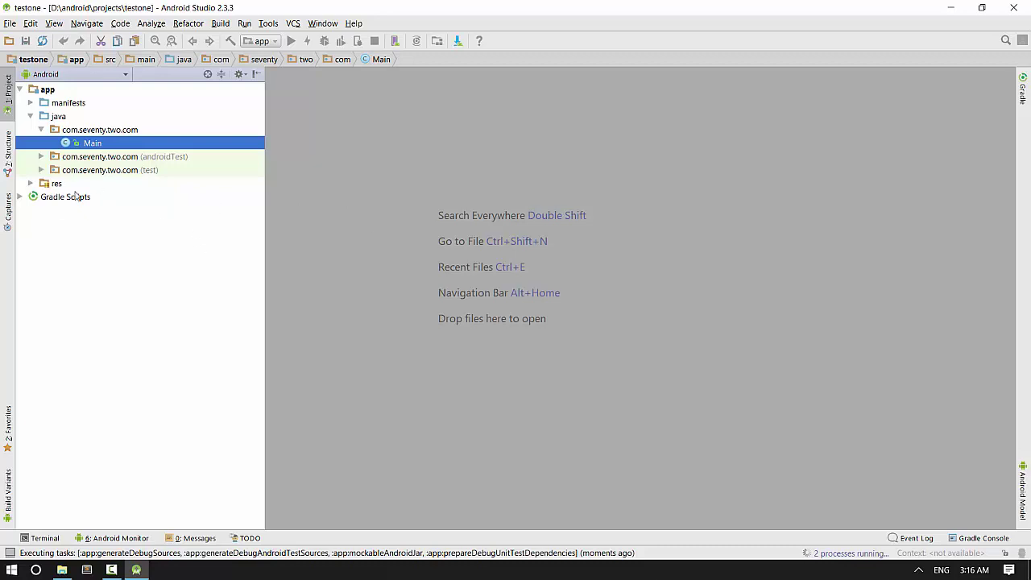
- Expand the res and layout folders to select main.xml, and collapse res again
click(30, 183)
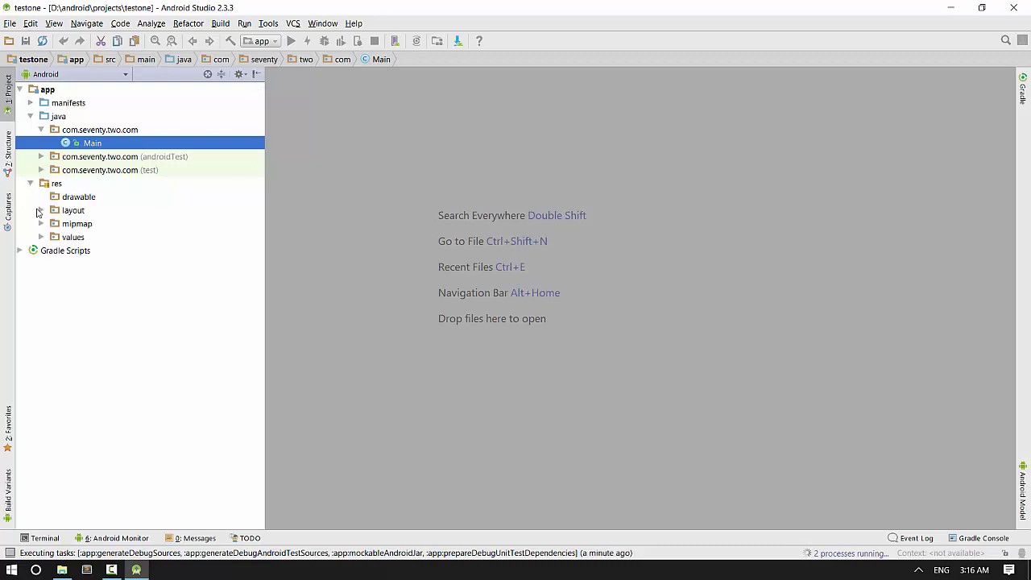
click(41, 210)
click(90, 224)
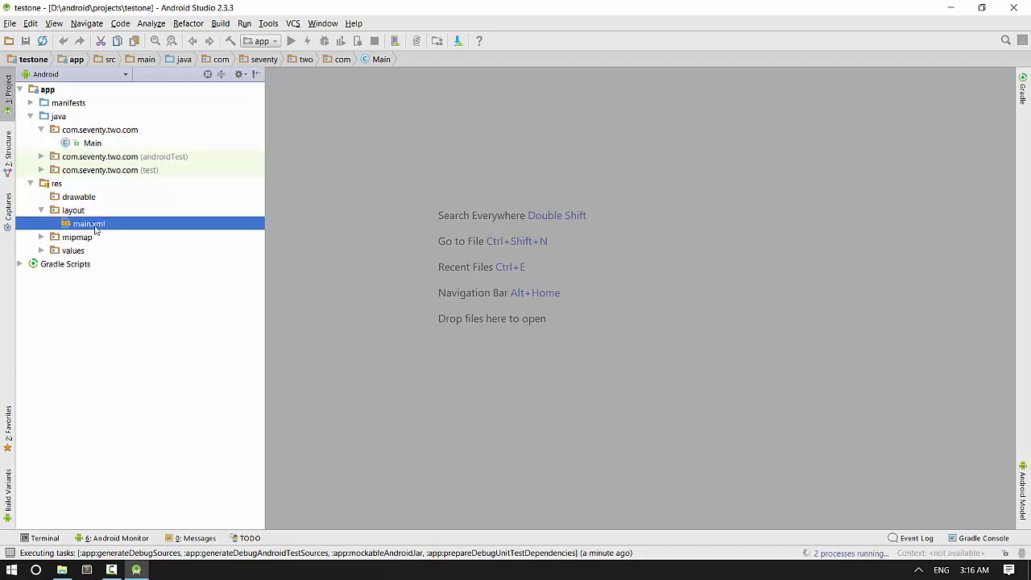
click(29, 184)
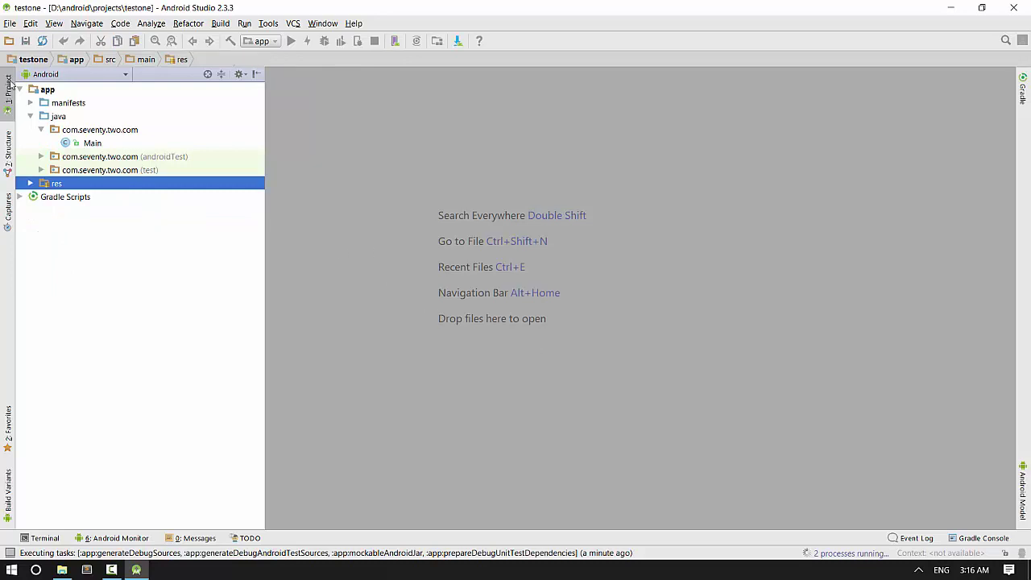
- Change the IDE's appearance theme to Darcula in the settings, apply it, and close the settings
click(9, 25)
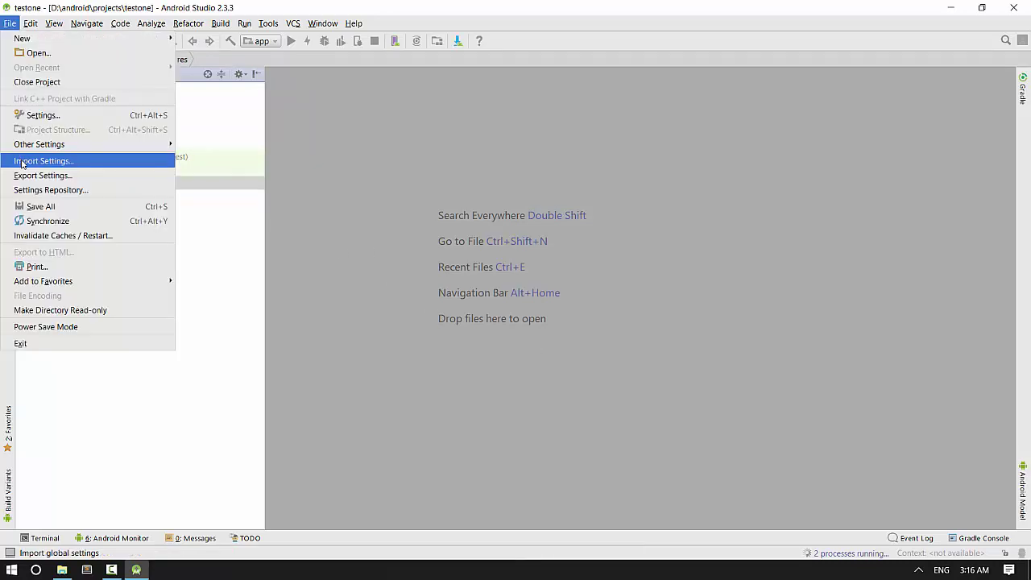
click(32, 116)
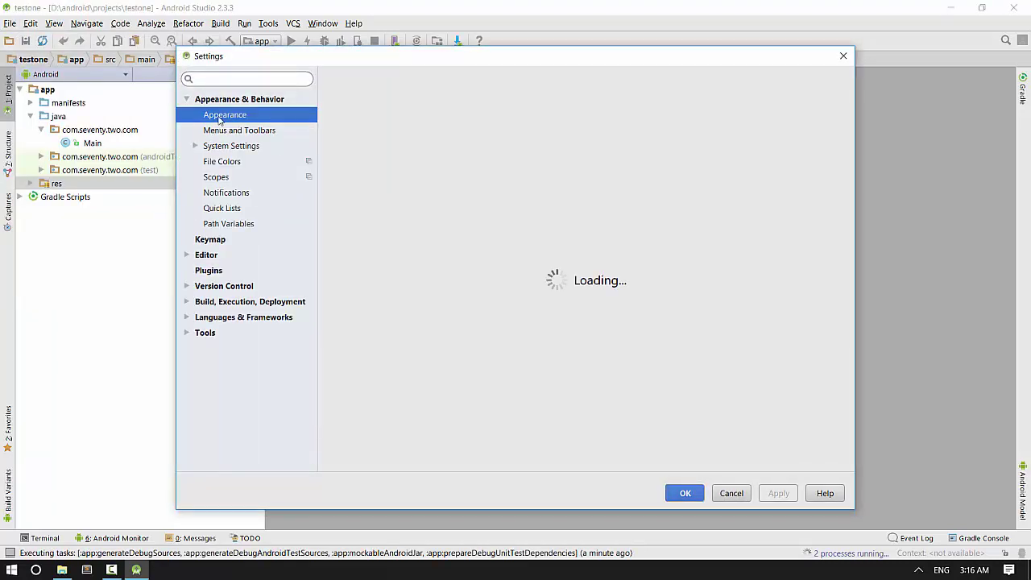
click(415, 125)
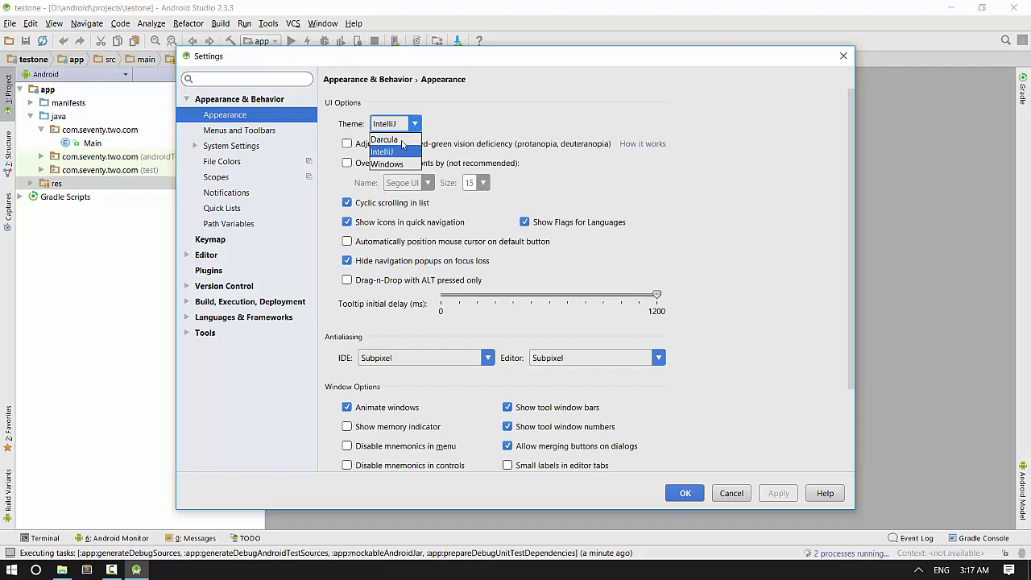
click(394, 141)
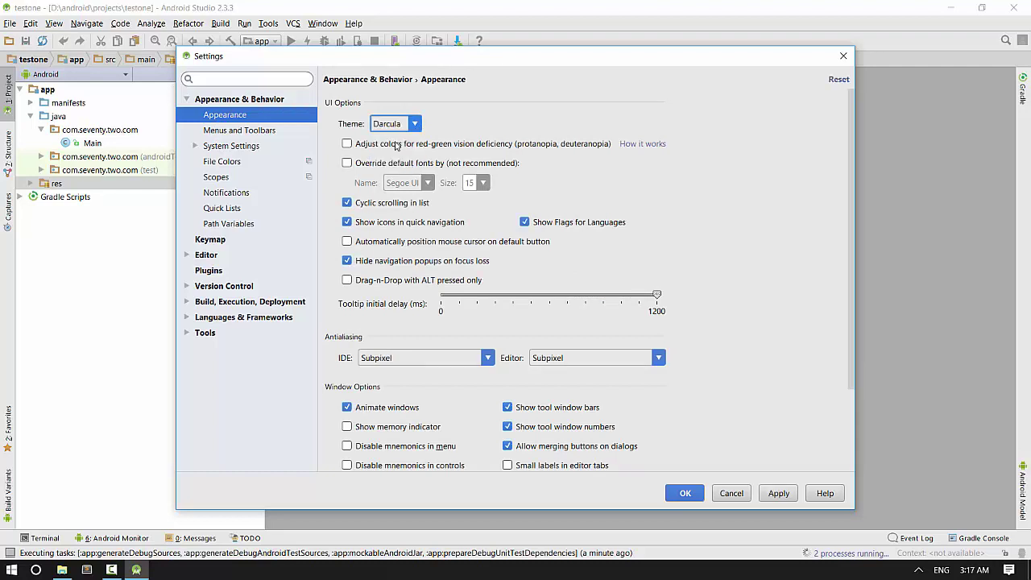
click(777, 494)
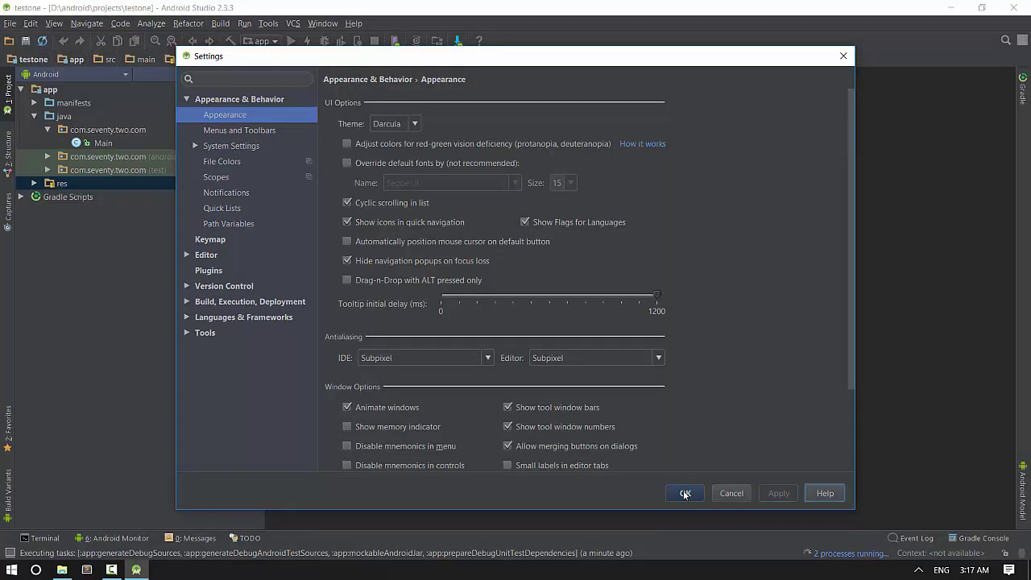
click(685, 494)
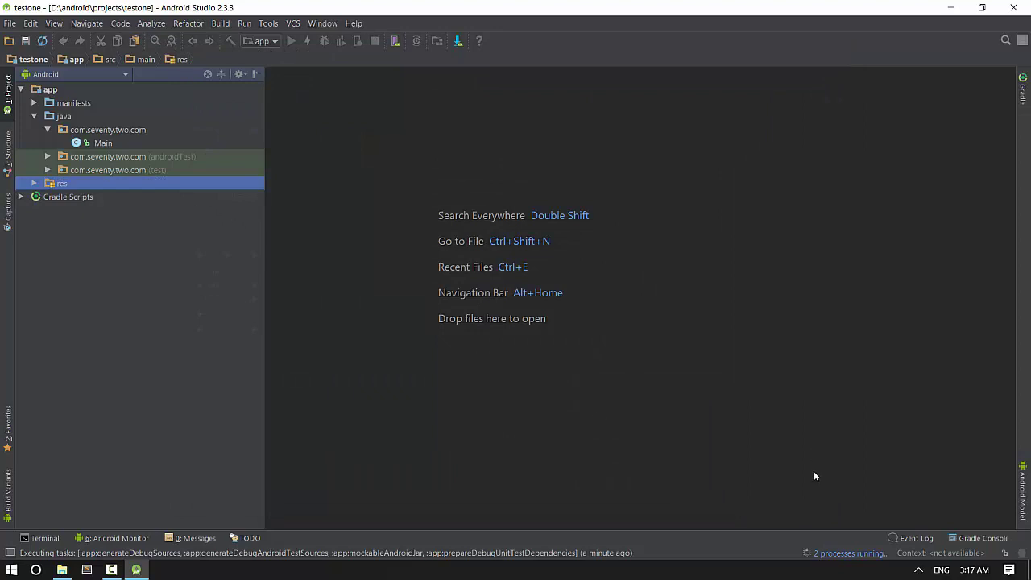